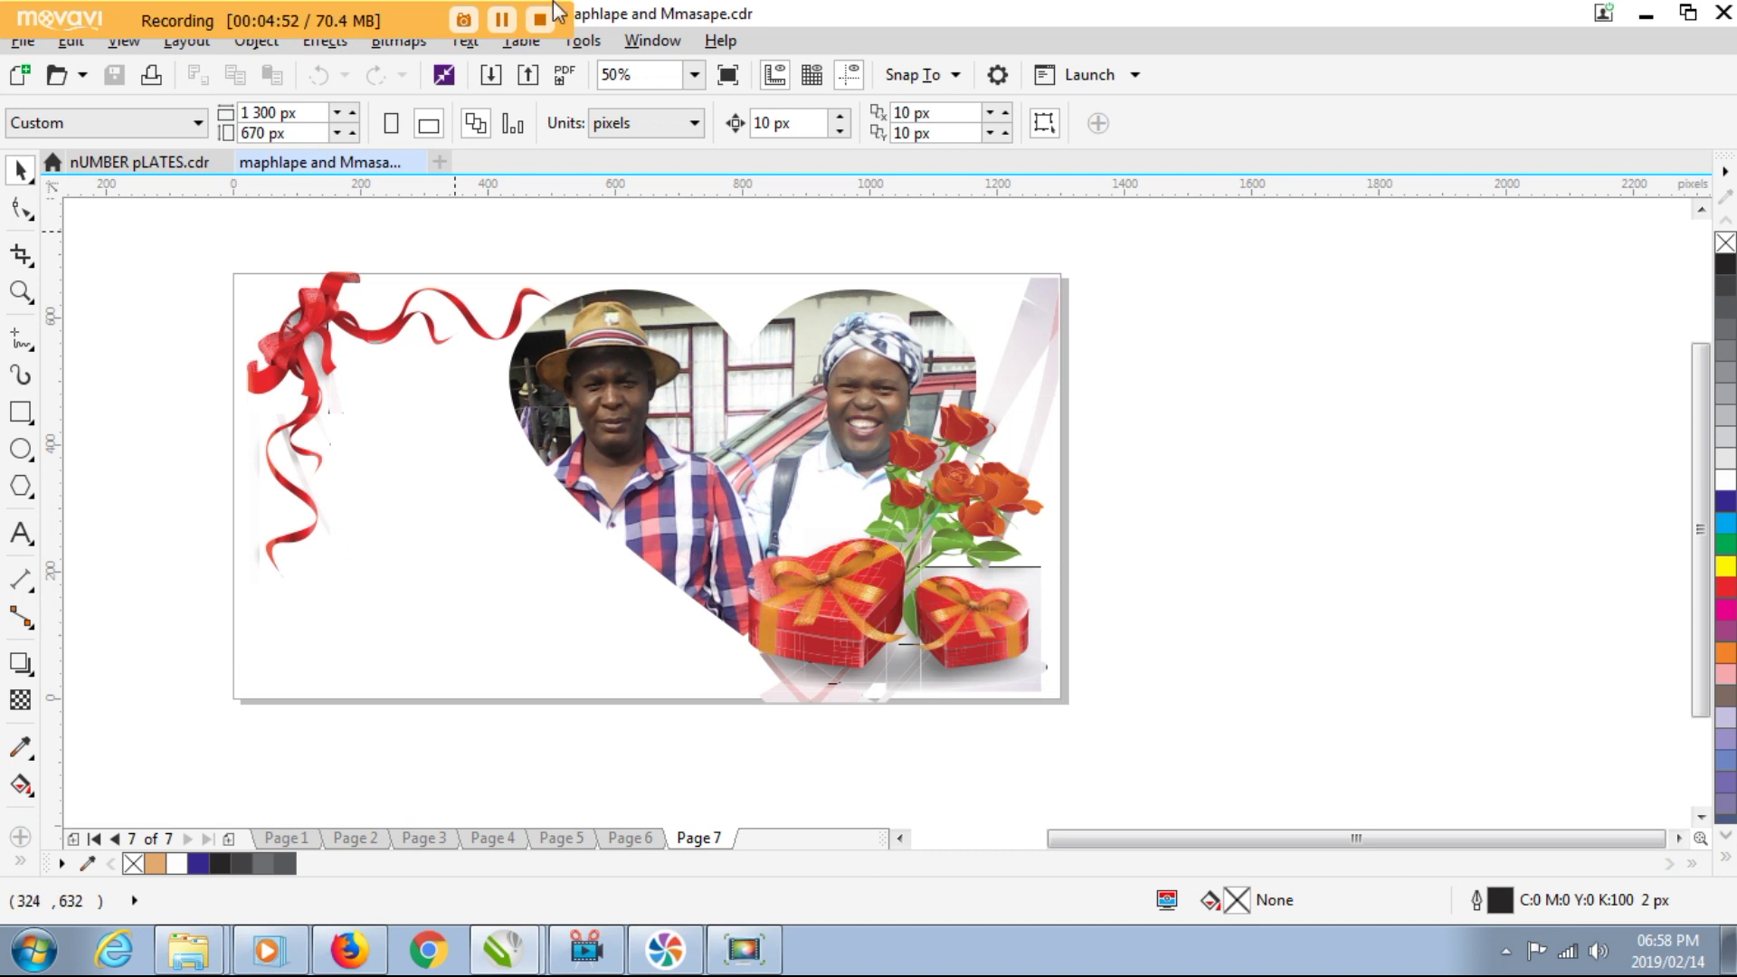
Run the Converter.Start macro from the FileConverter (FileConverter.gms) project.
left_click(590, 42)
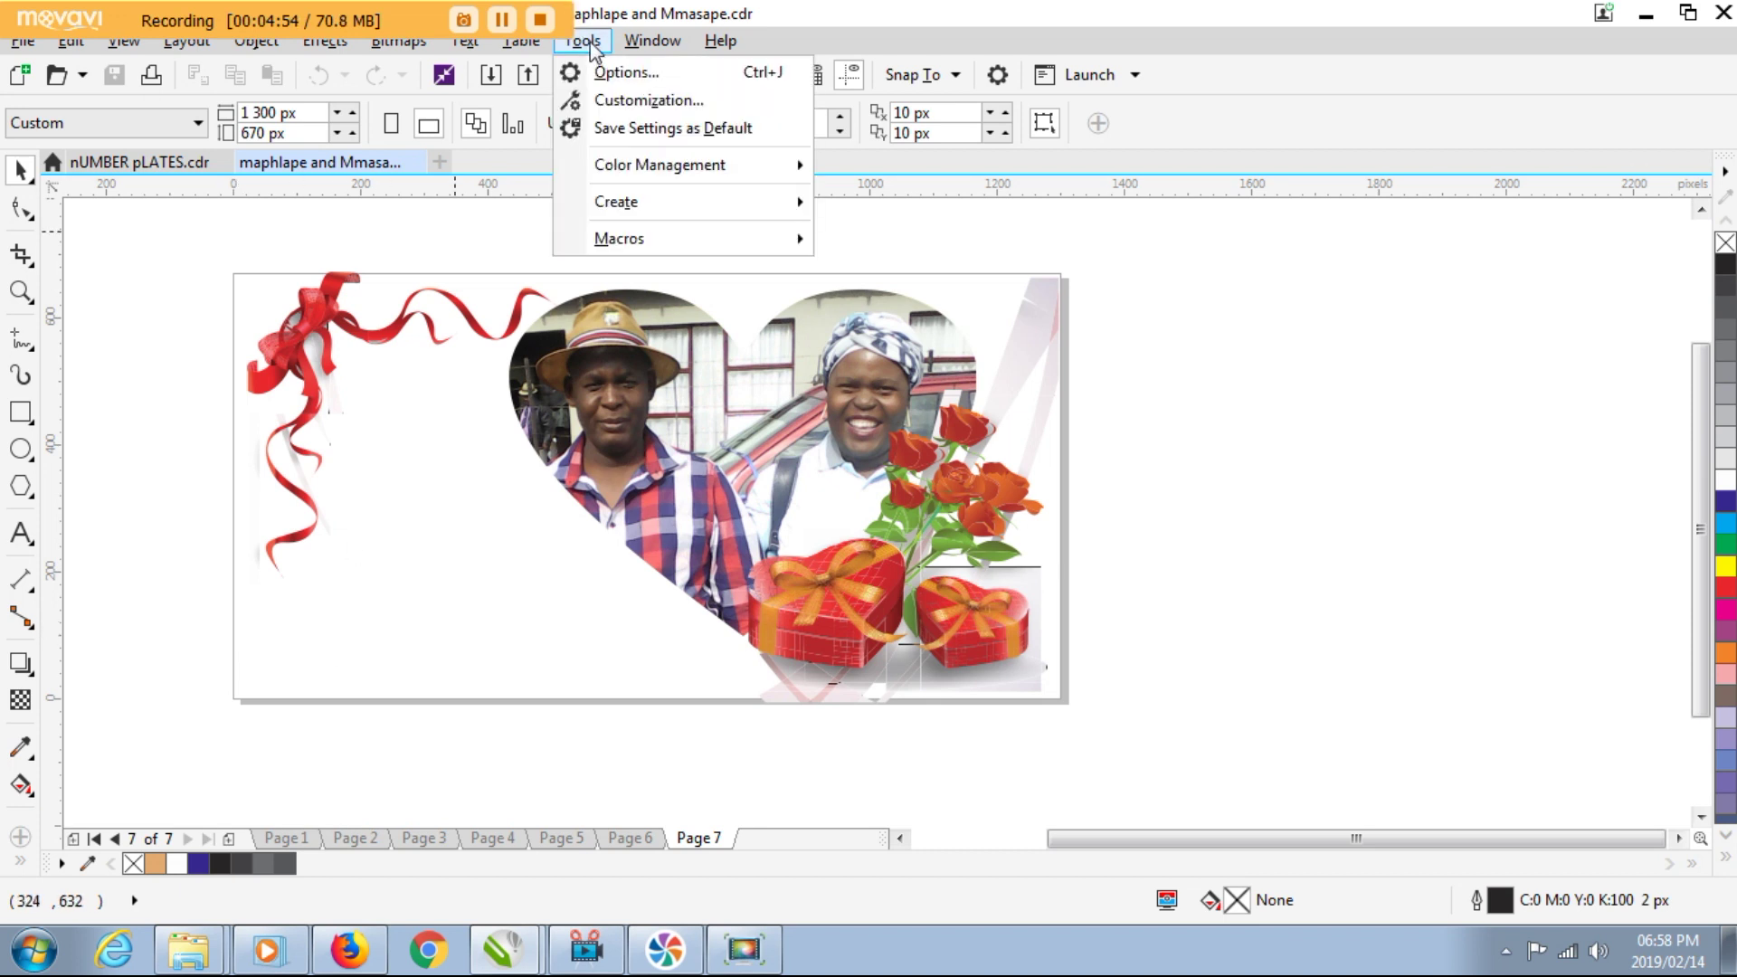
mouse_move(615, 240)
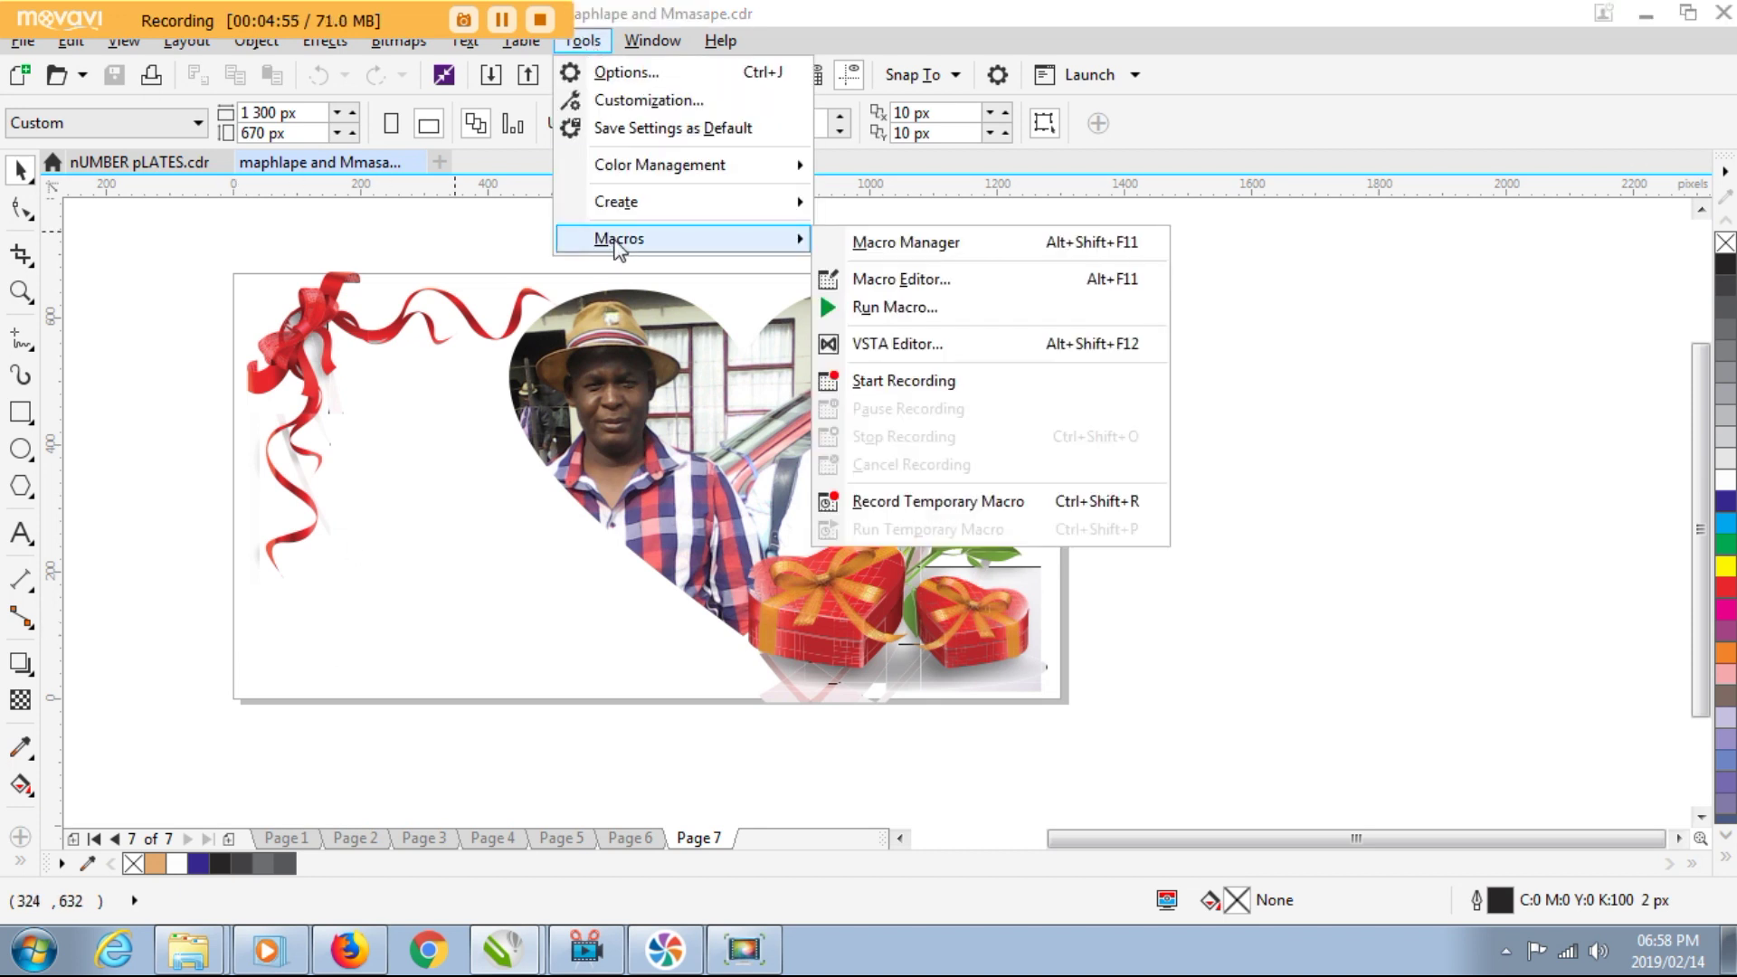
left_click(894, 308)
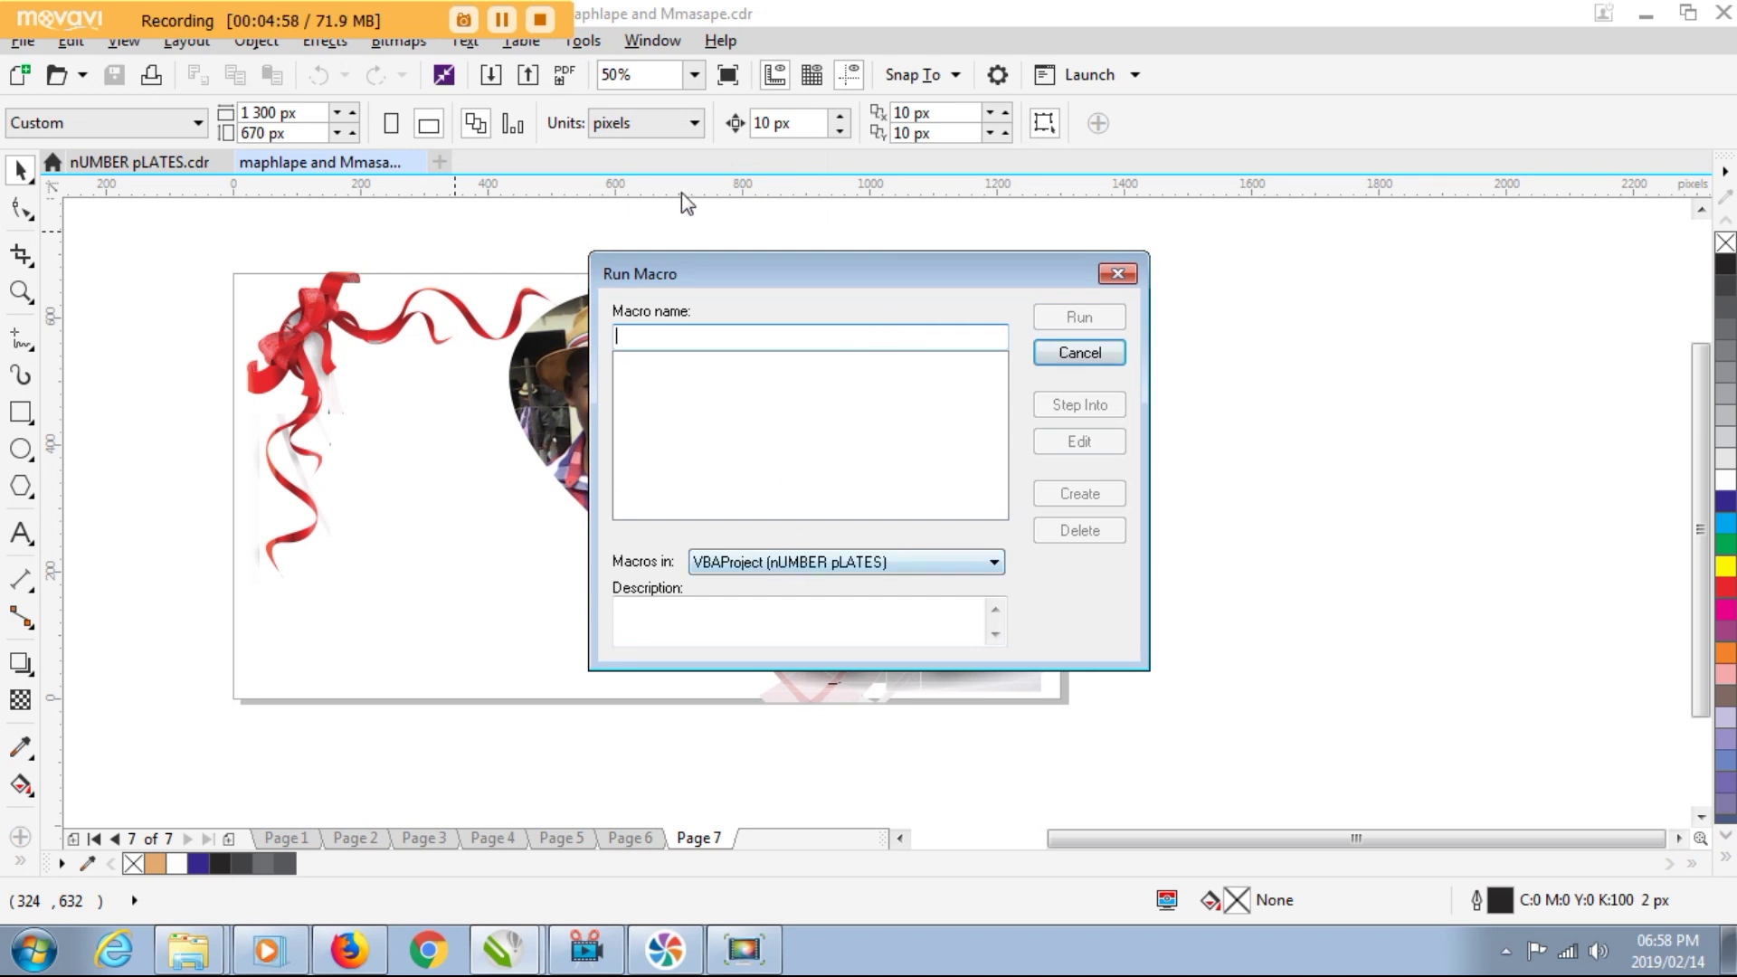
left_click_drag(748, 275, 707, 260)
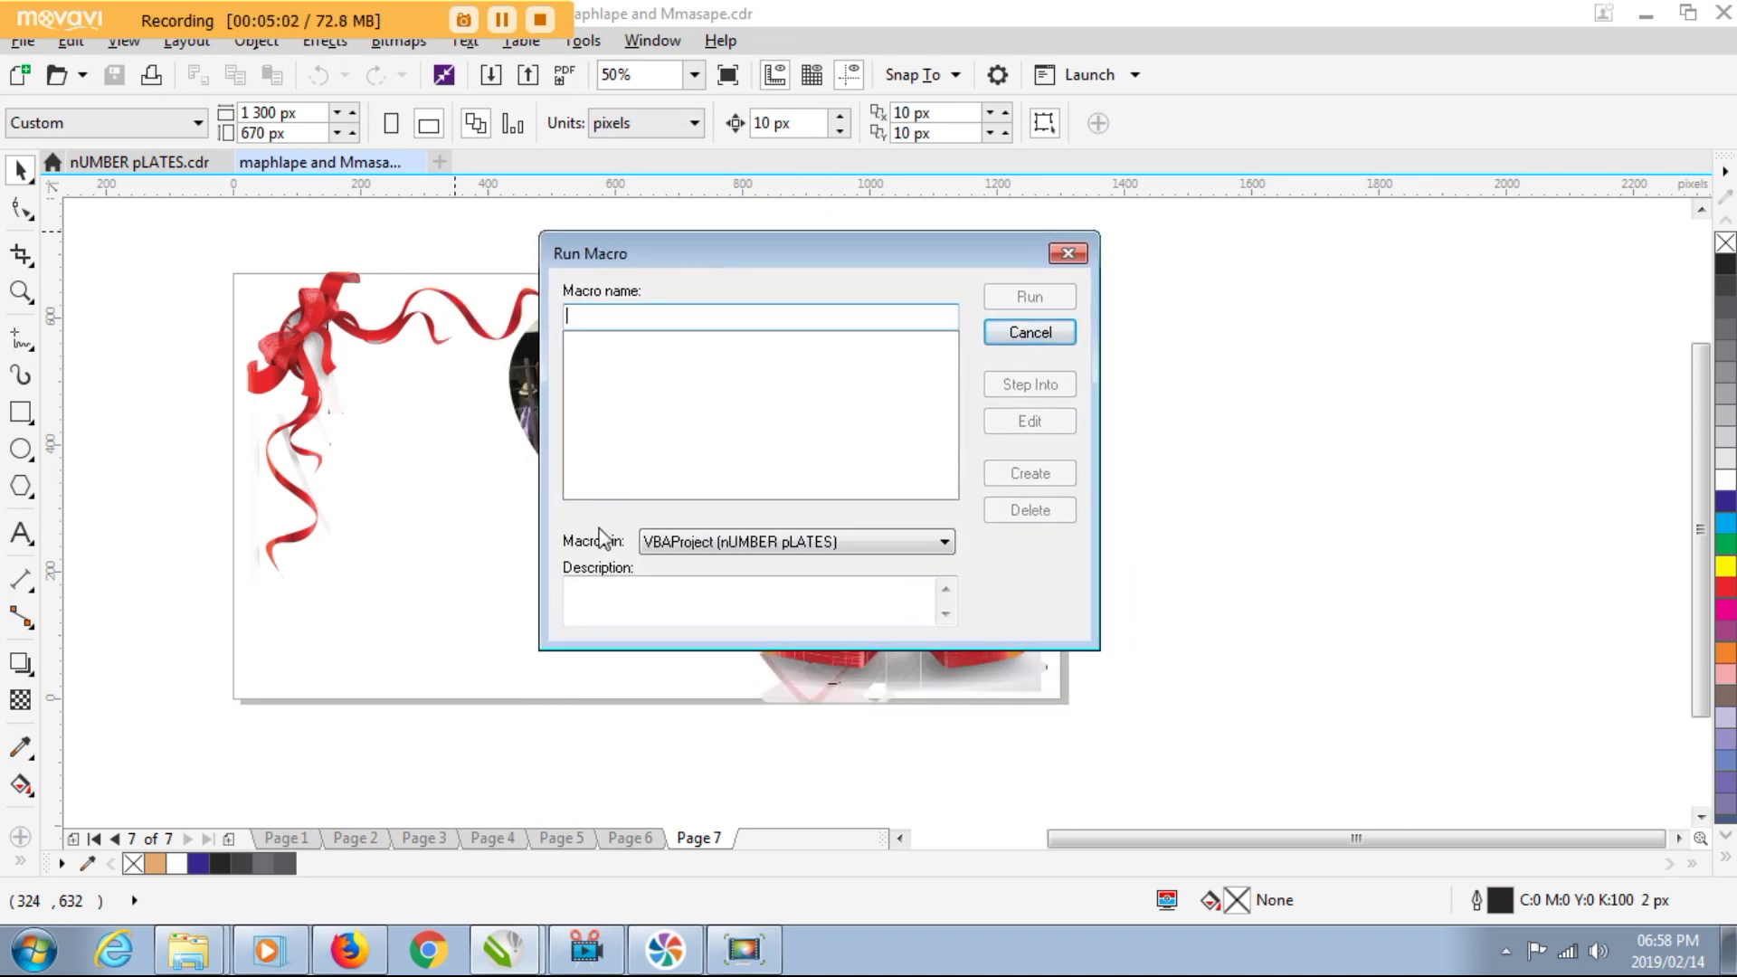
left_click(756, 541)
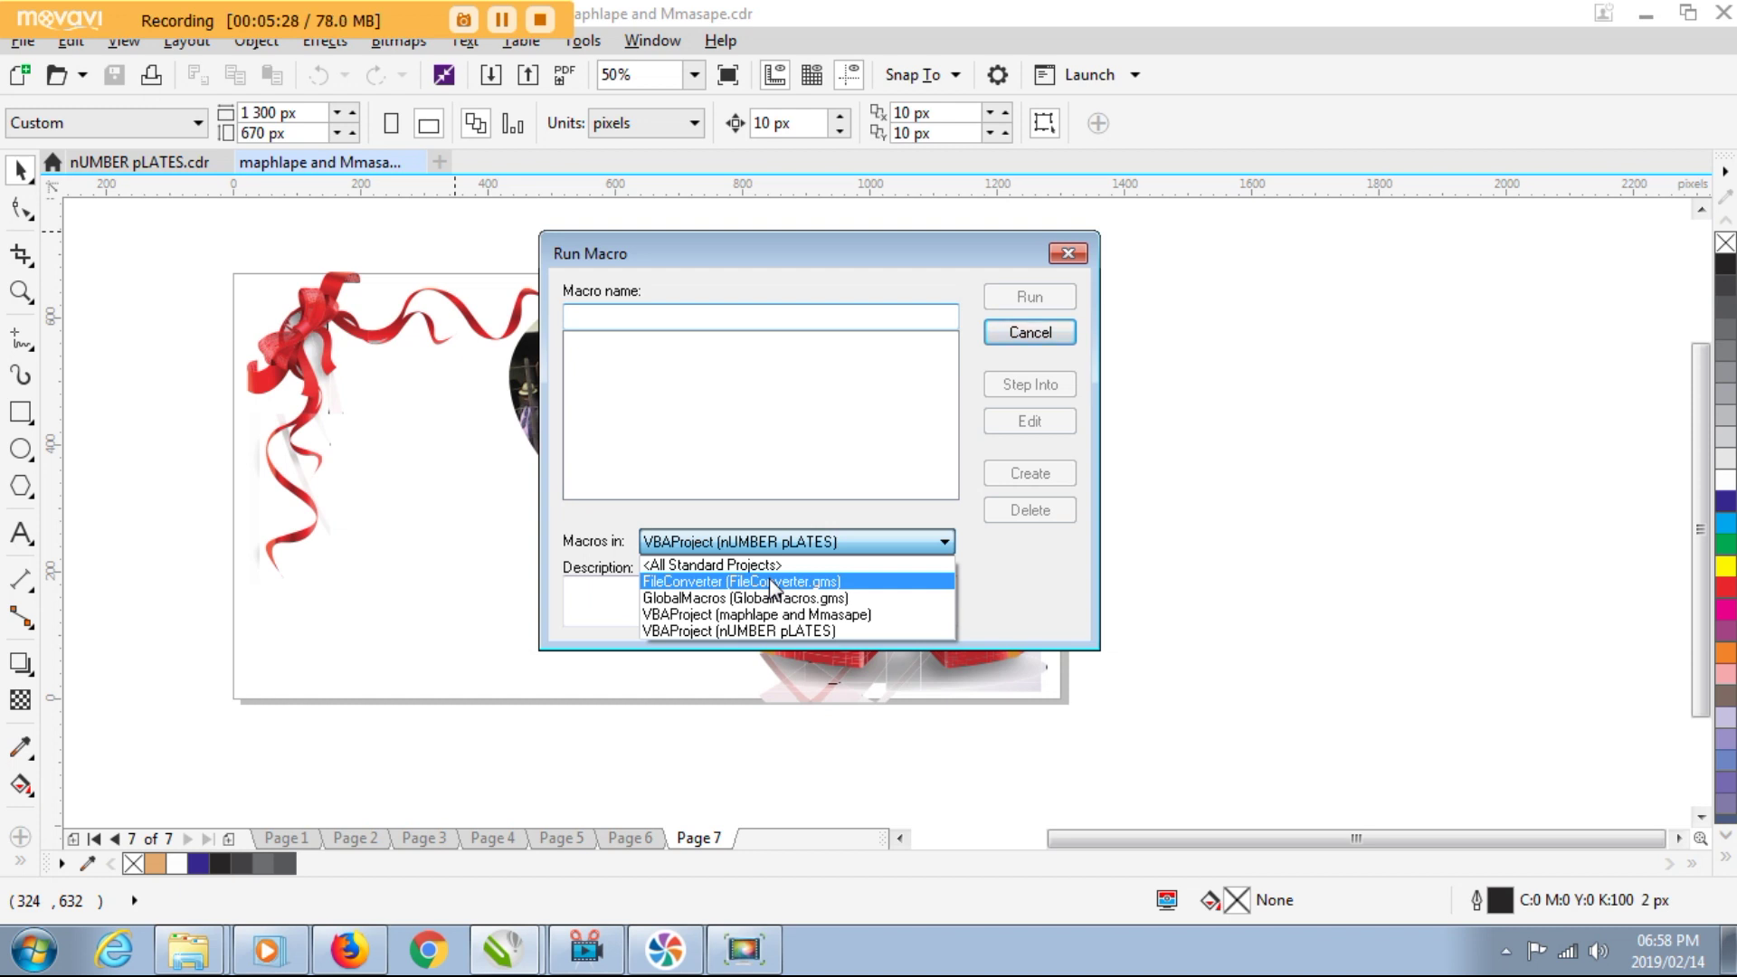
left_click(760, 584)
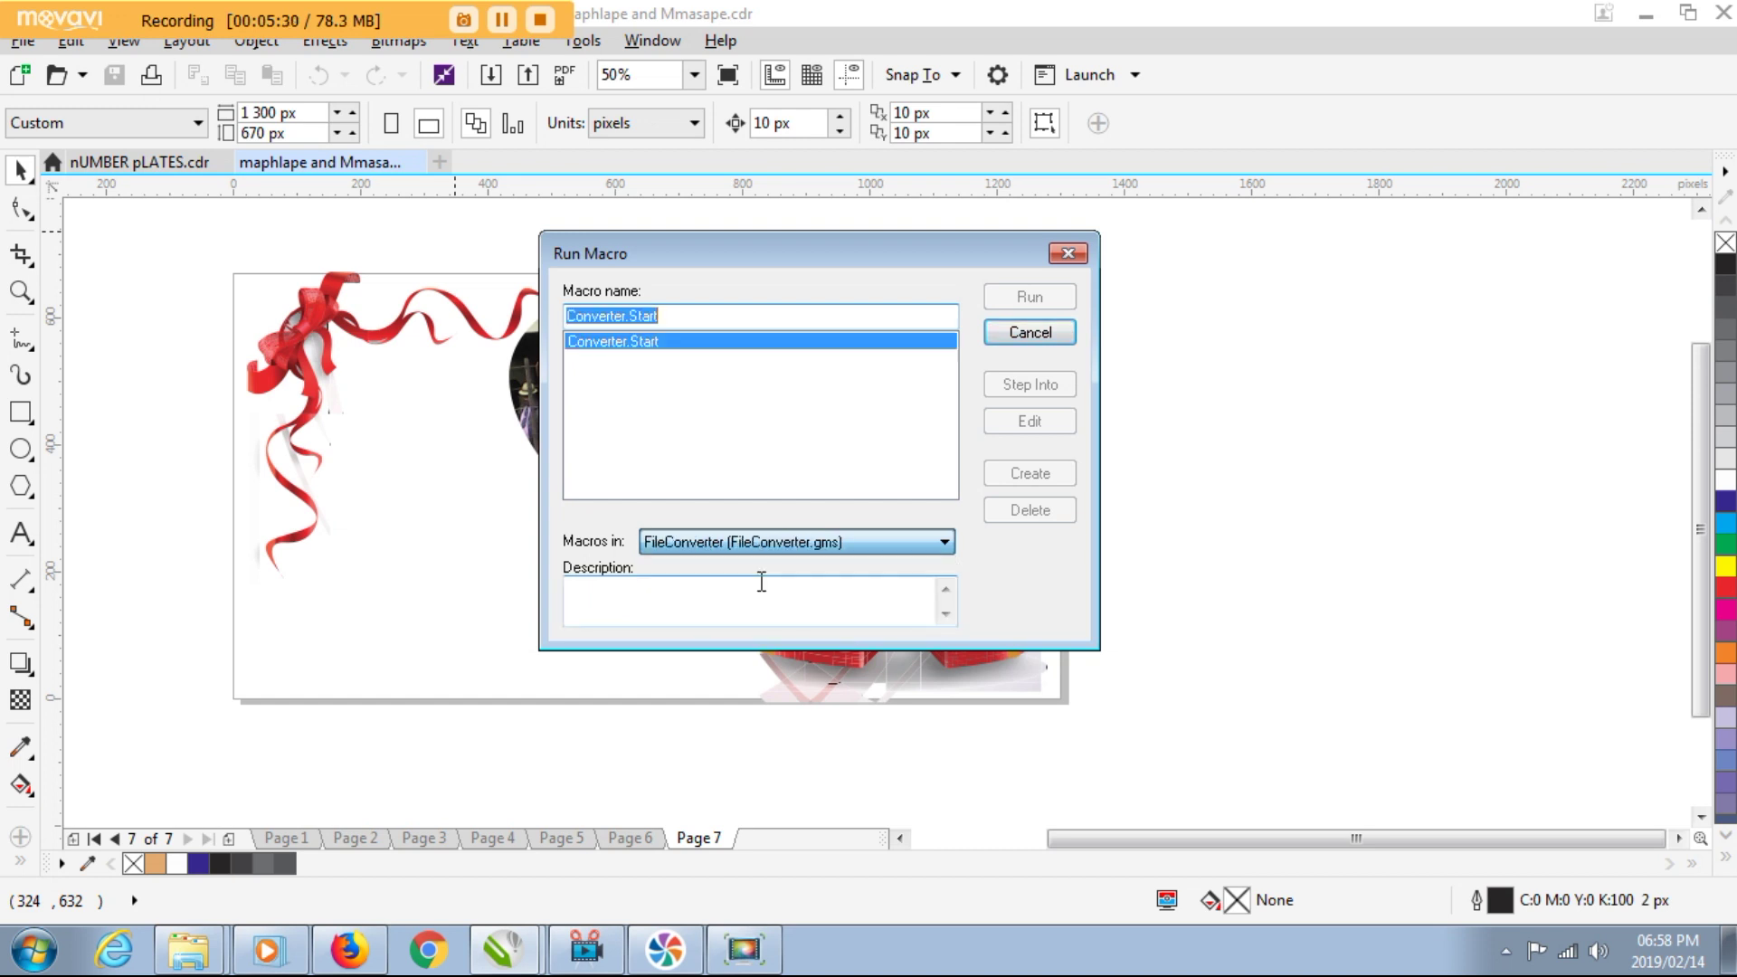
left_click(1029, 299)
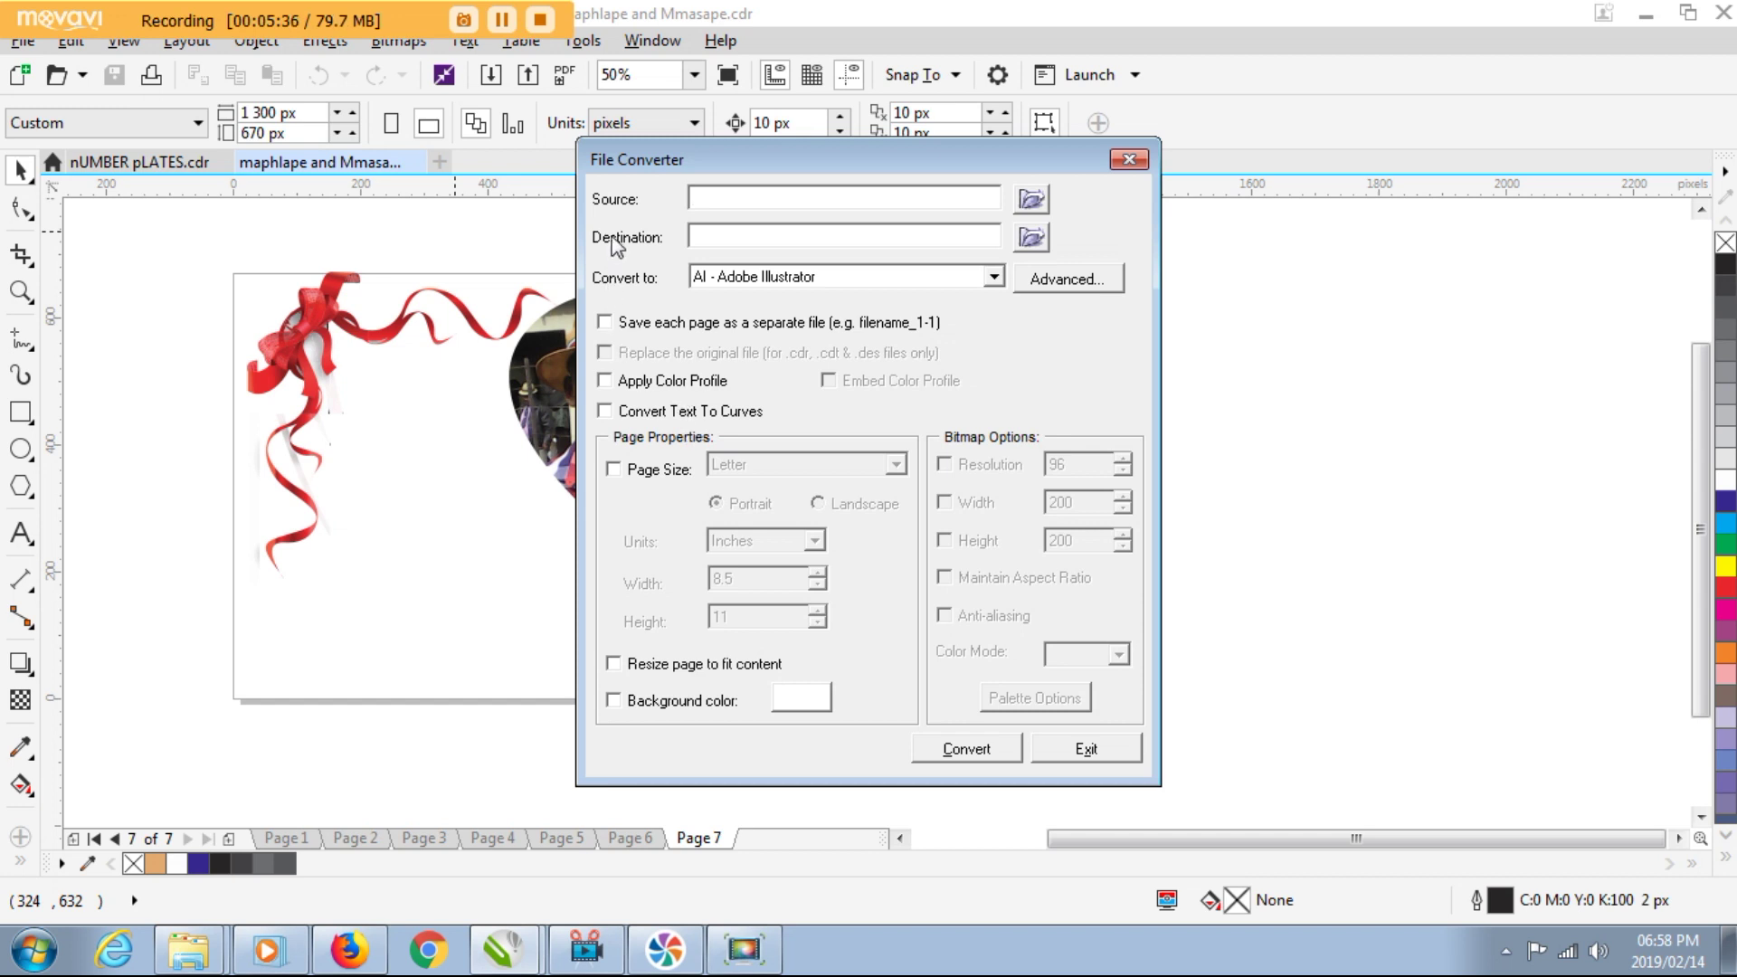
Set the source to the couple's subfolder of D:\verohs whatsapp invitations and let the file search complete.
left_click(1032, 200)
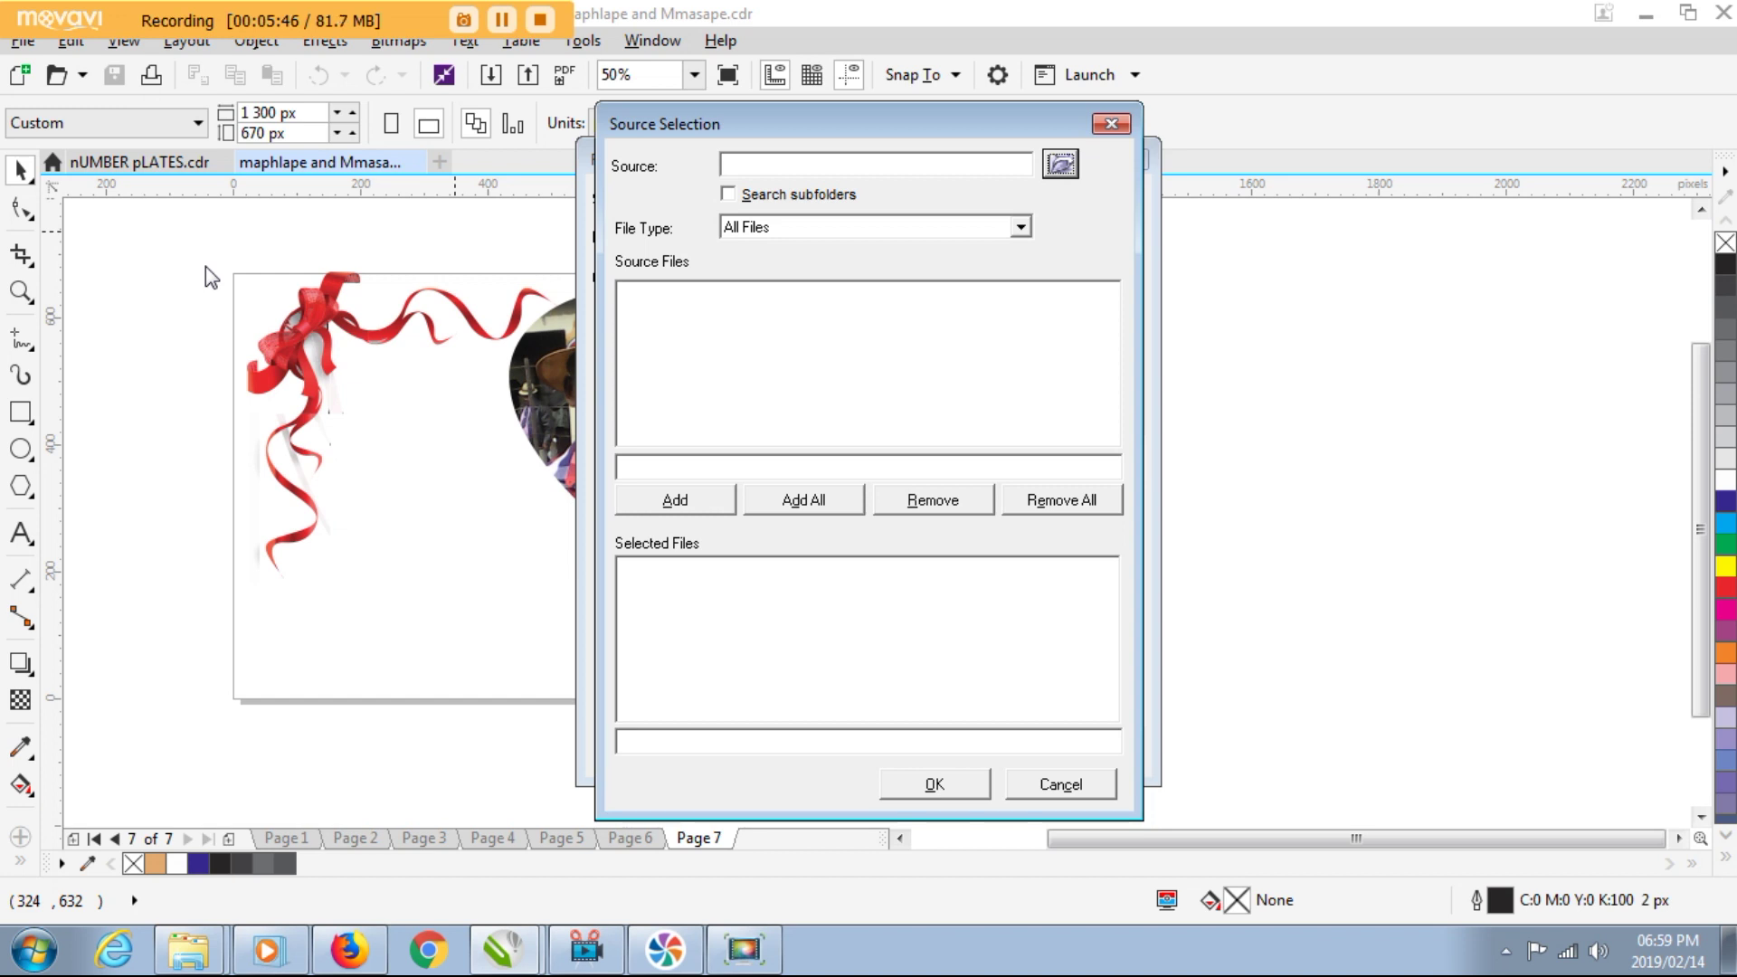
left_click(1059, 168)
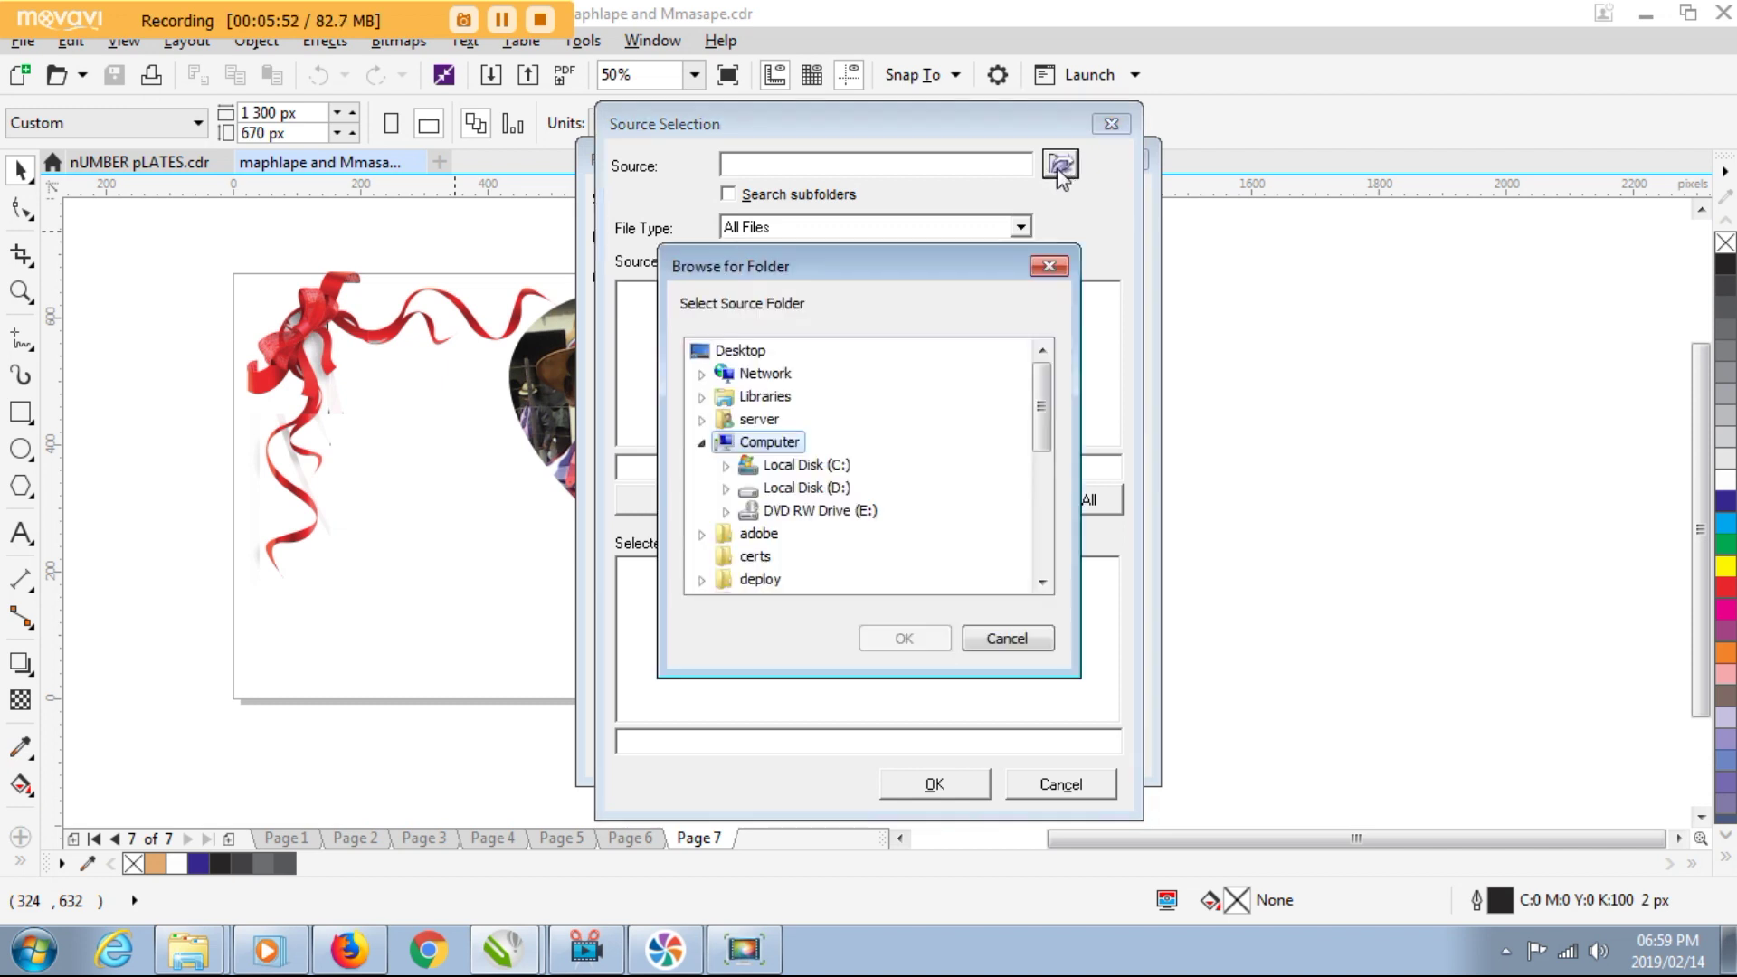
left_click(808, 488)
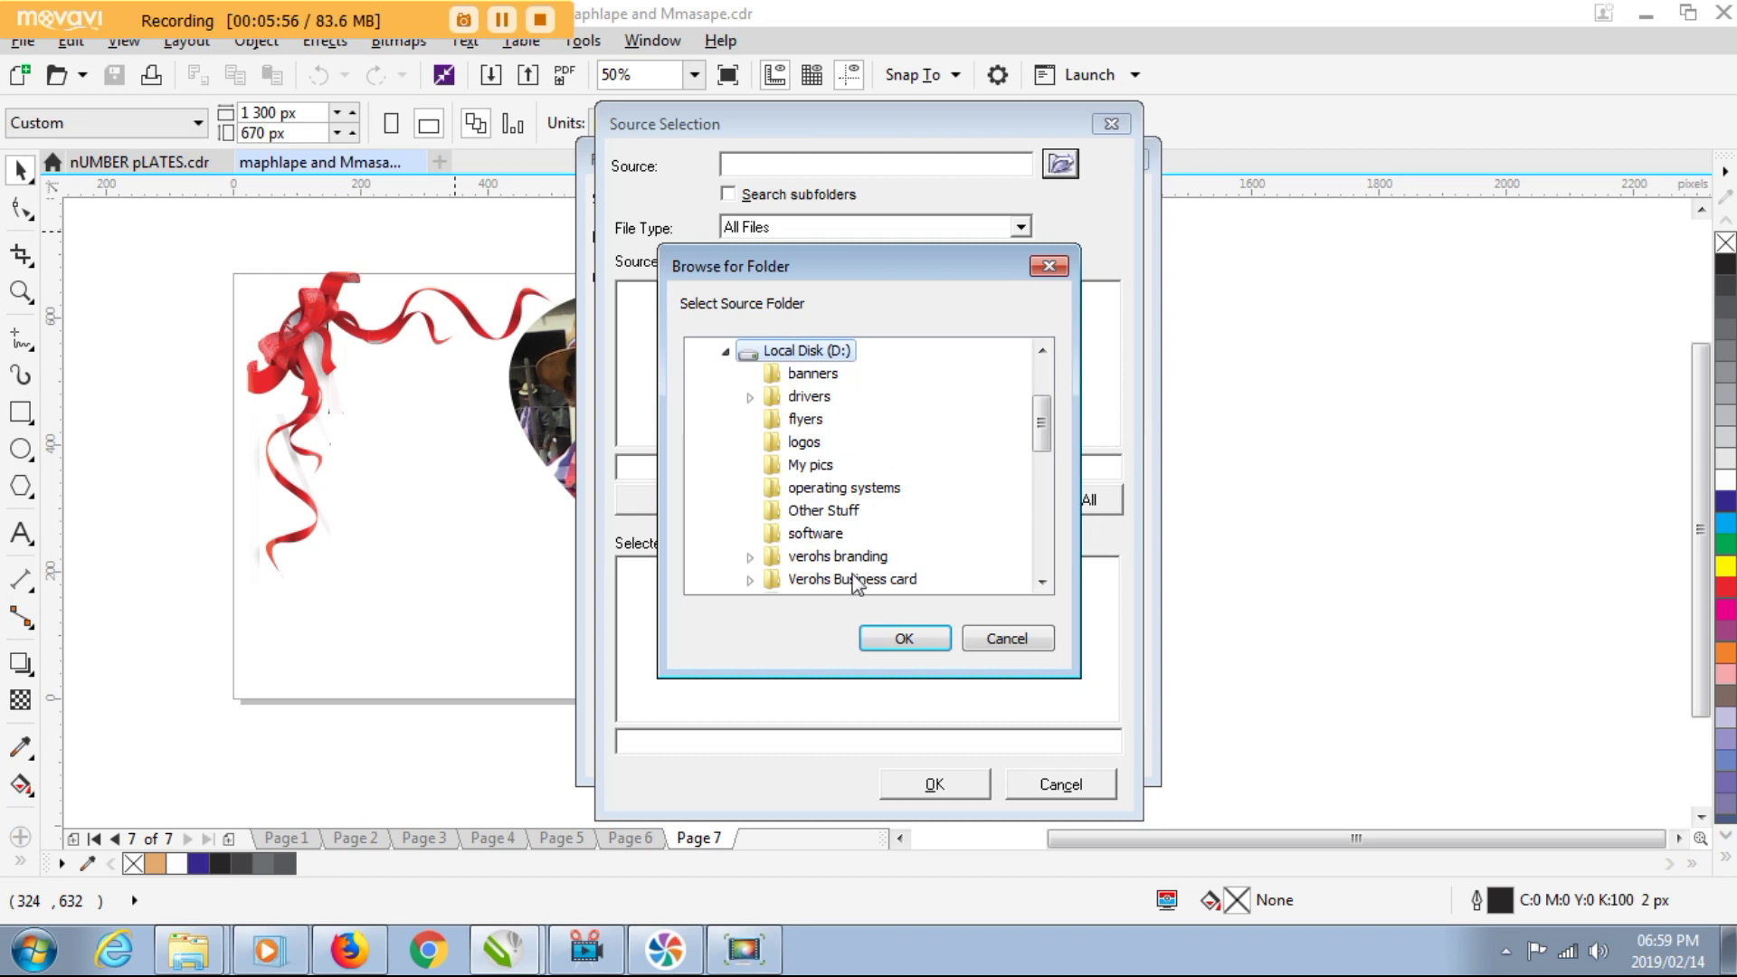
left_click_drag(1048, 436, 1040, 463)
left_click(832, 467)
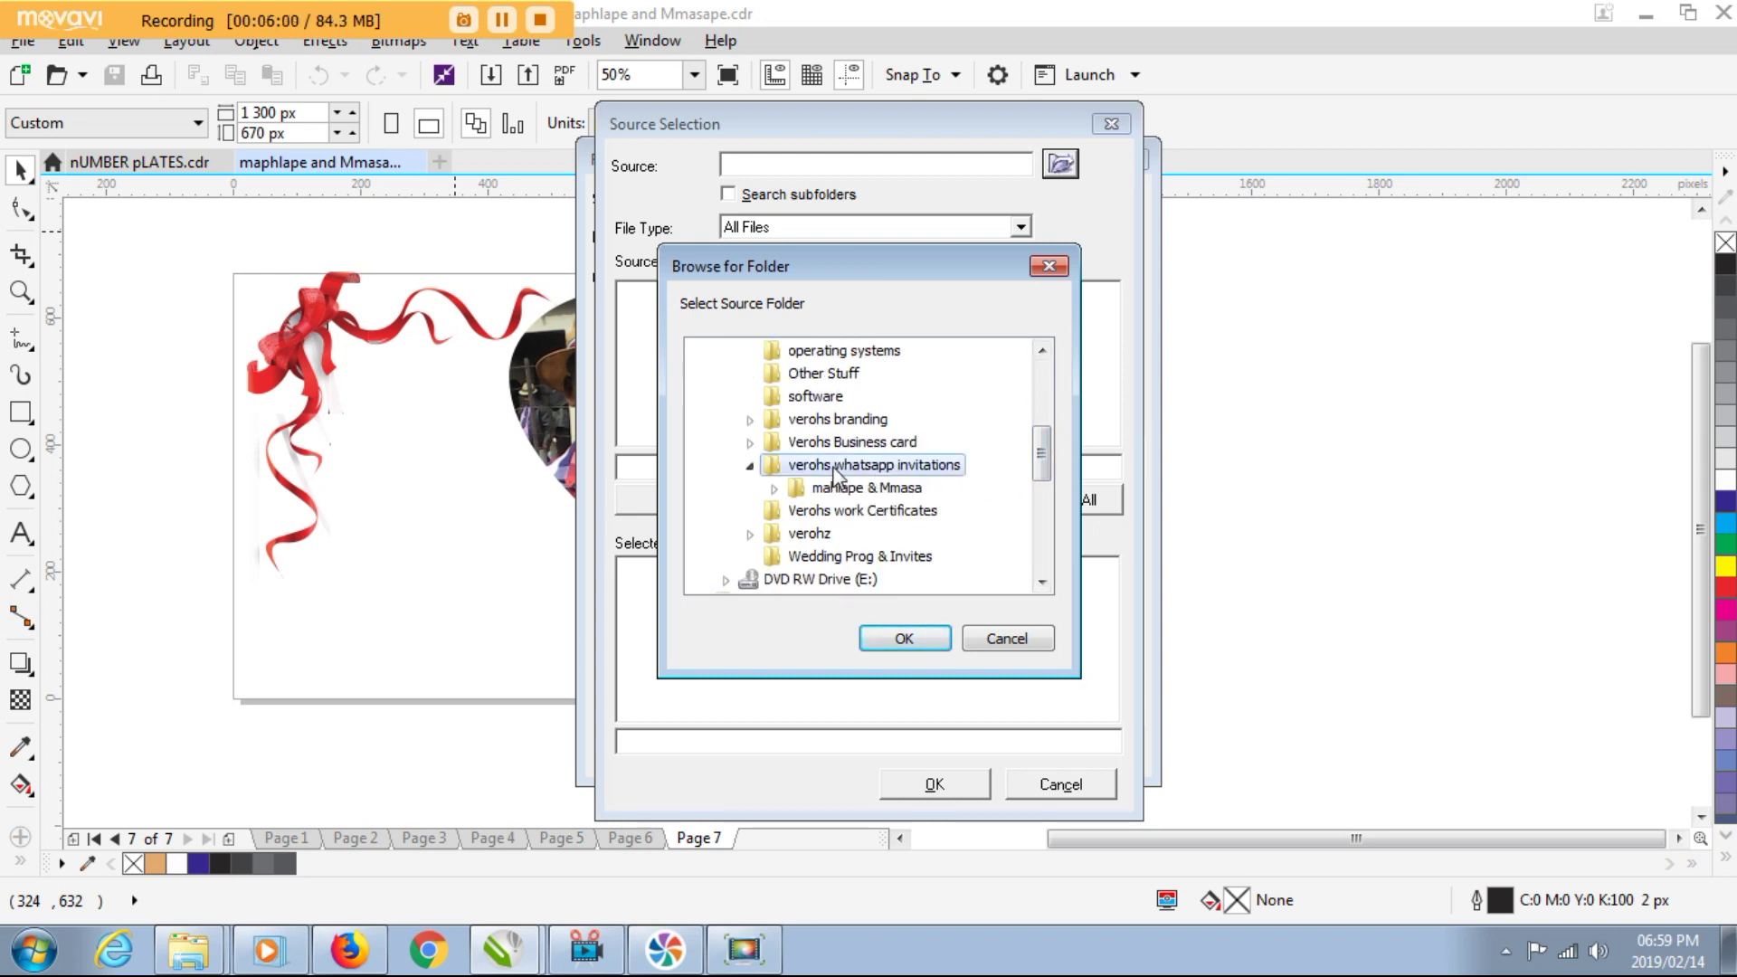
left_click(841, 490)
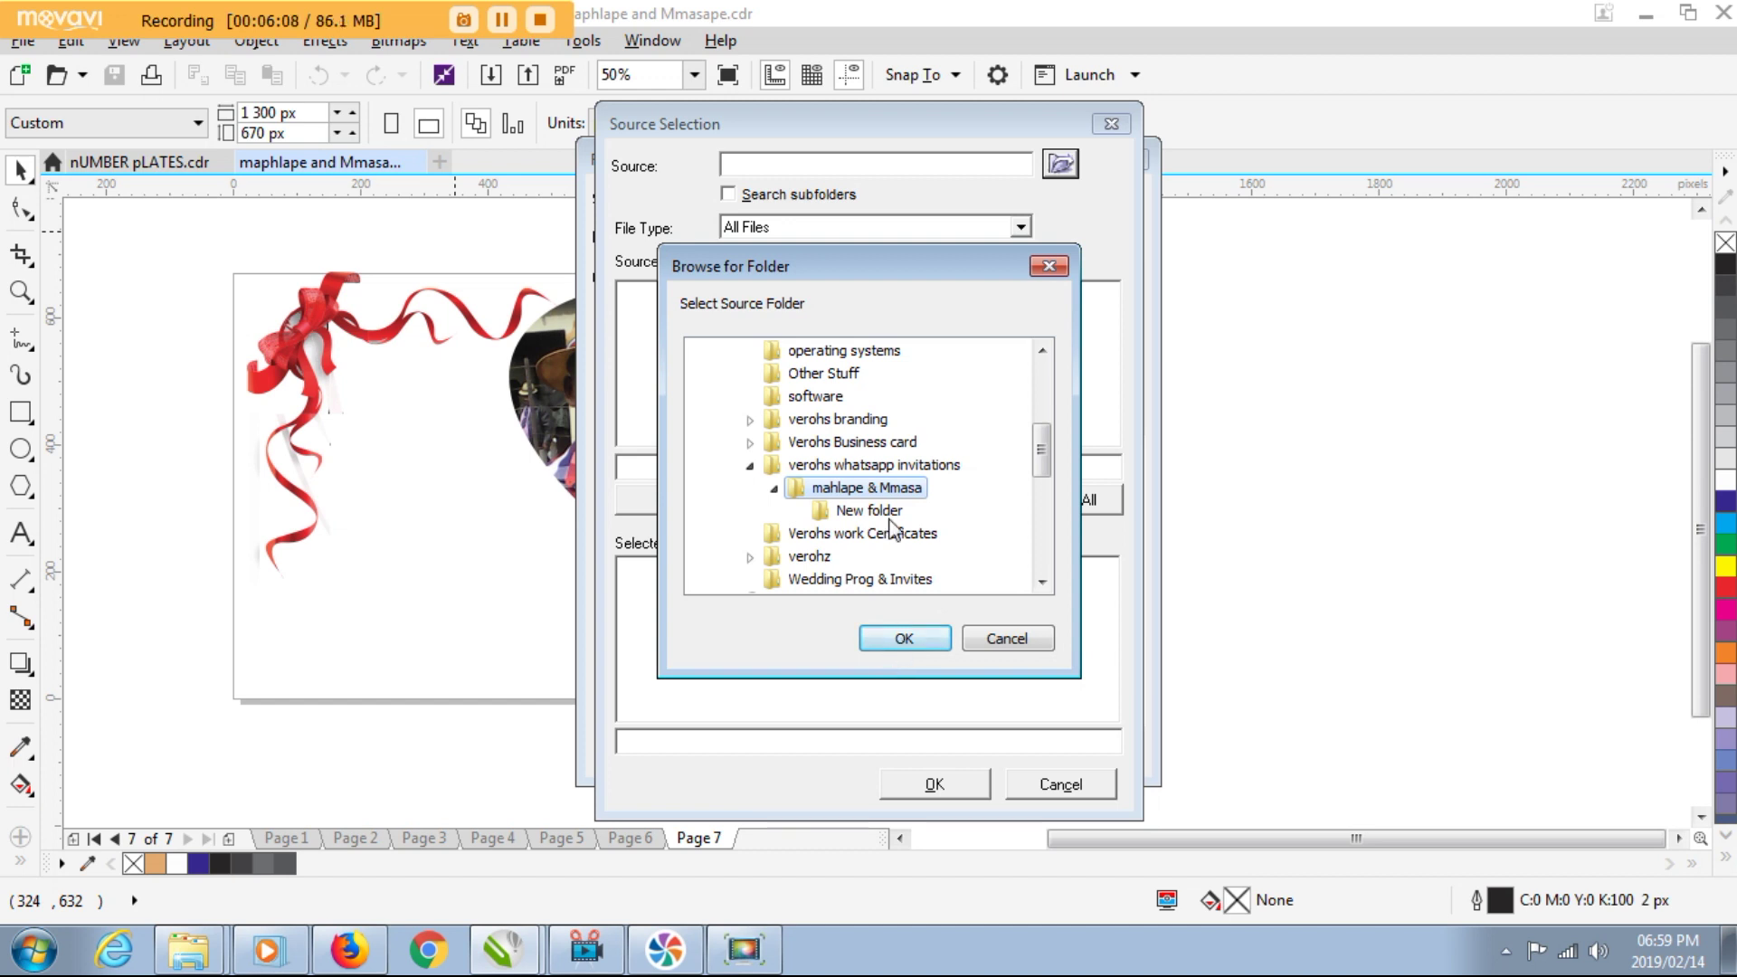
left_click(919, 640)
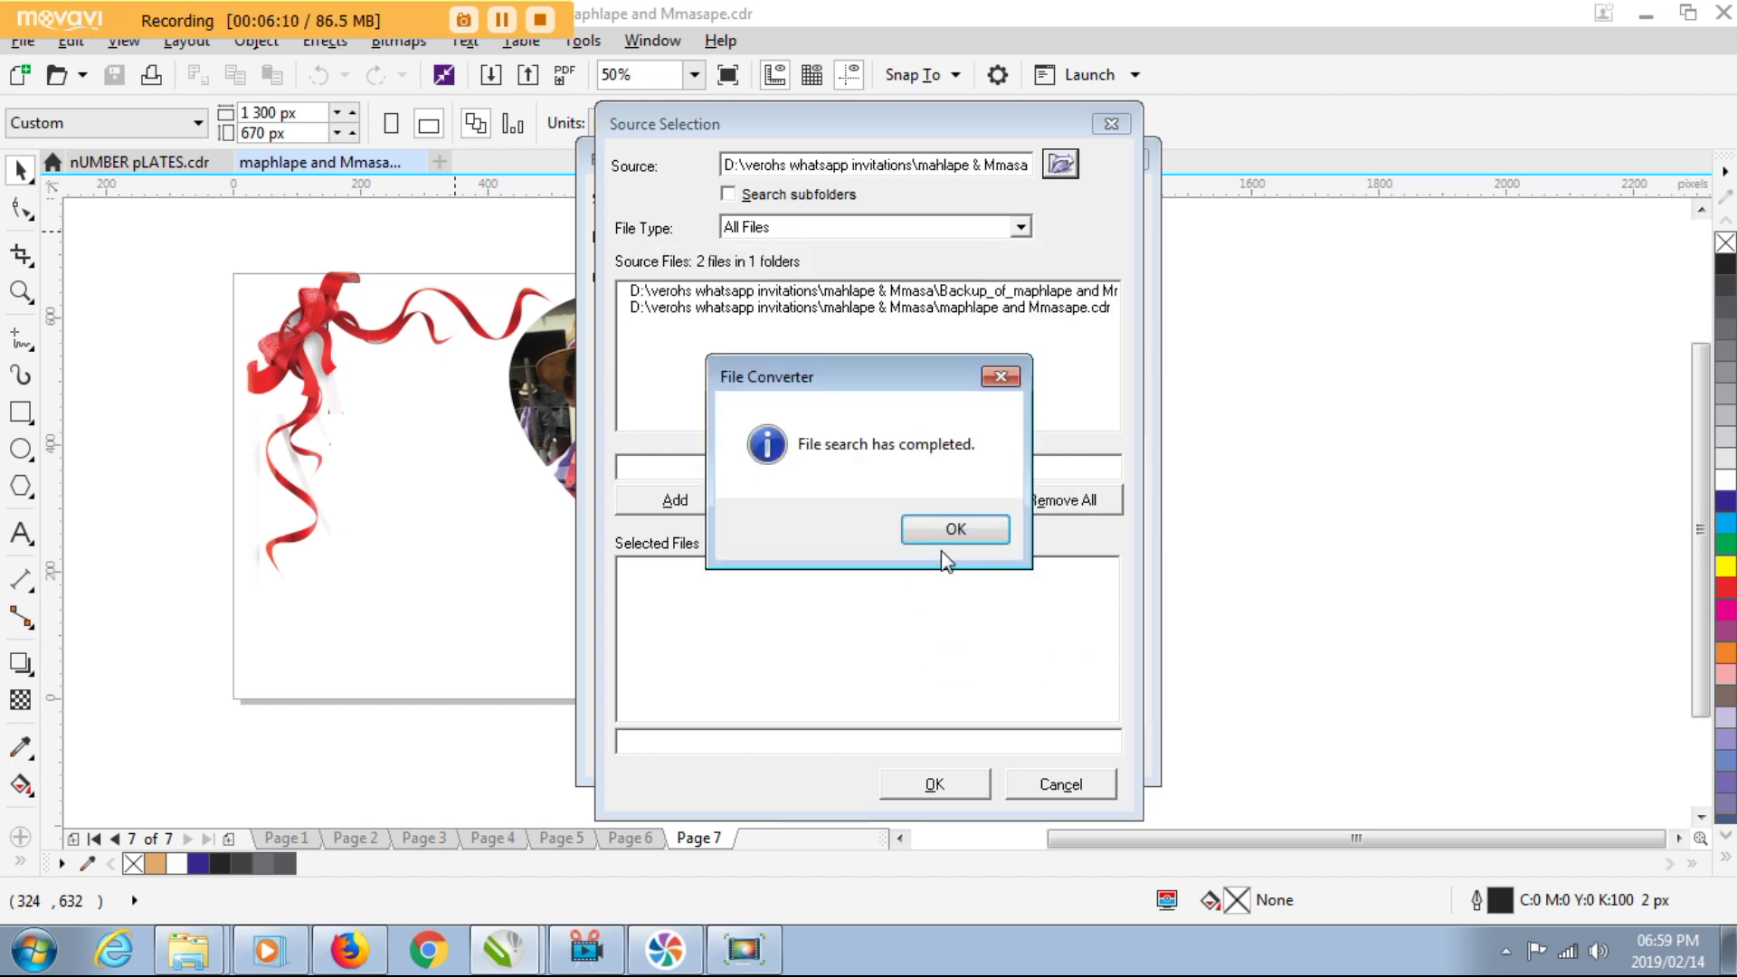
left_click(957, 529)
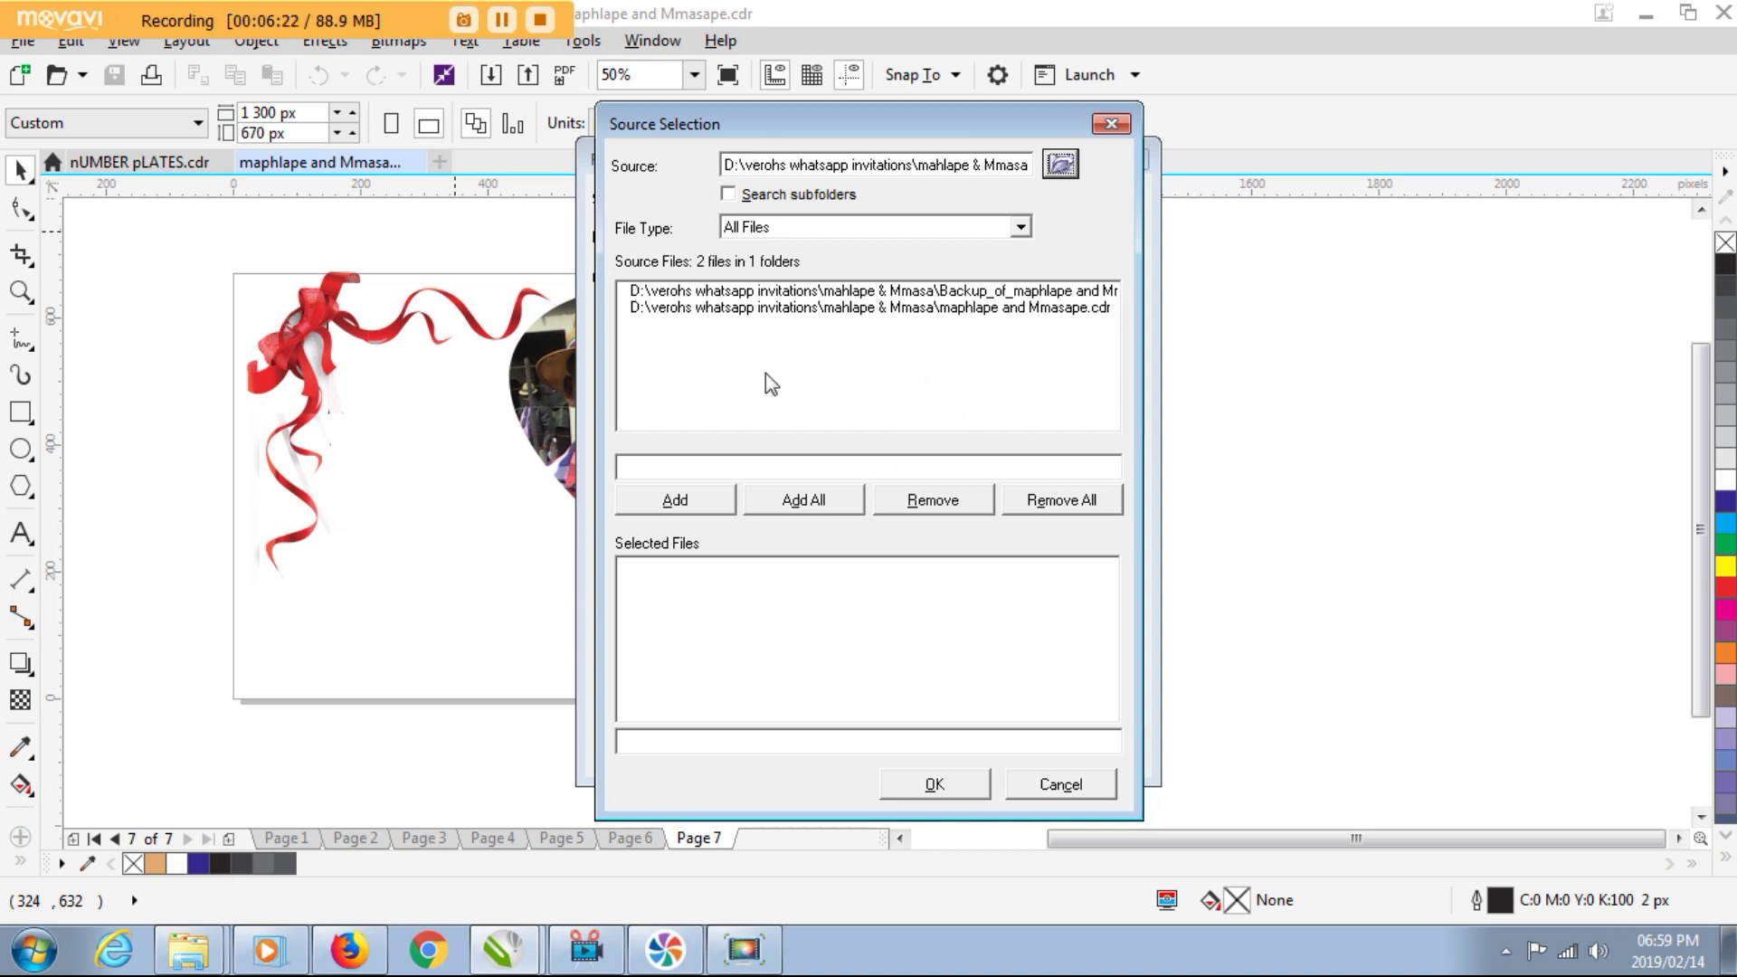
Add the couple's original CDR file, not its backup, to the selected files and accept the source selection.
left_click(926, 308)
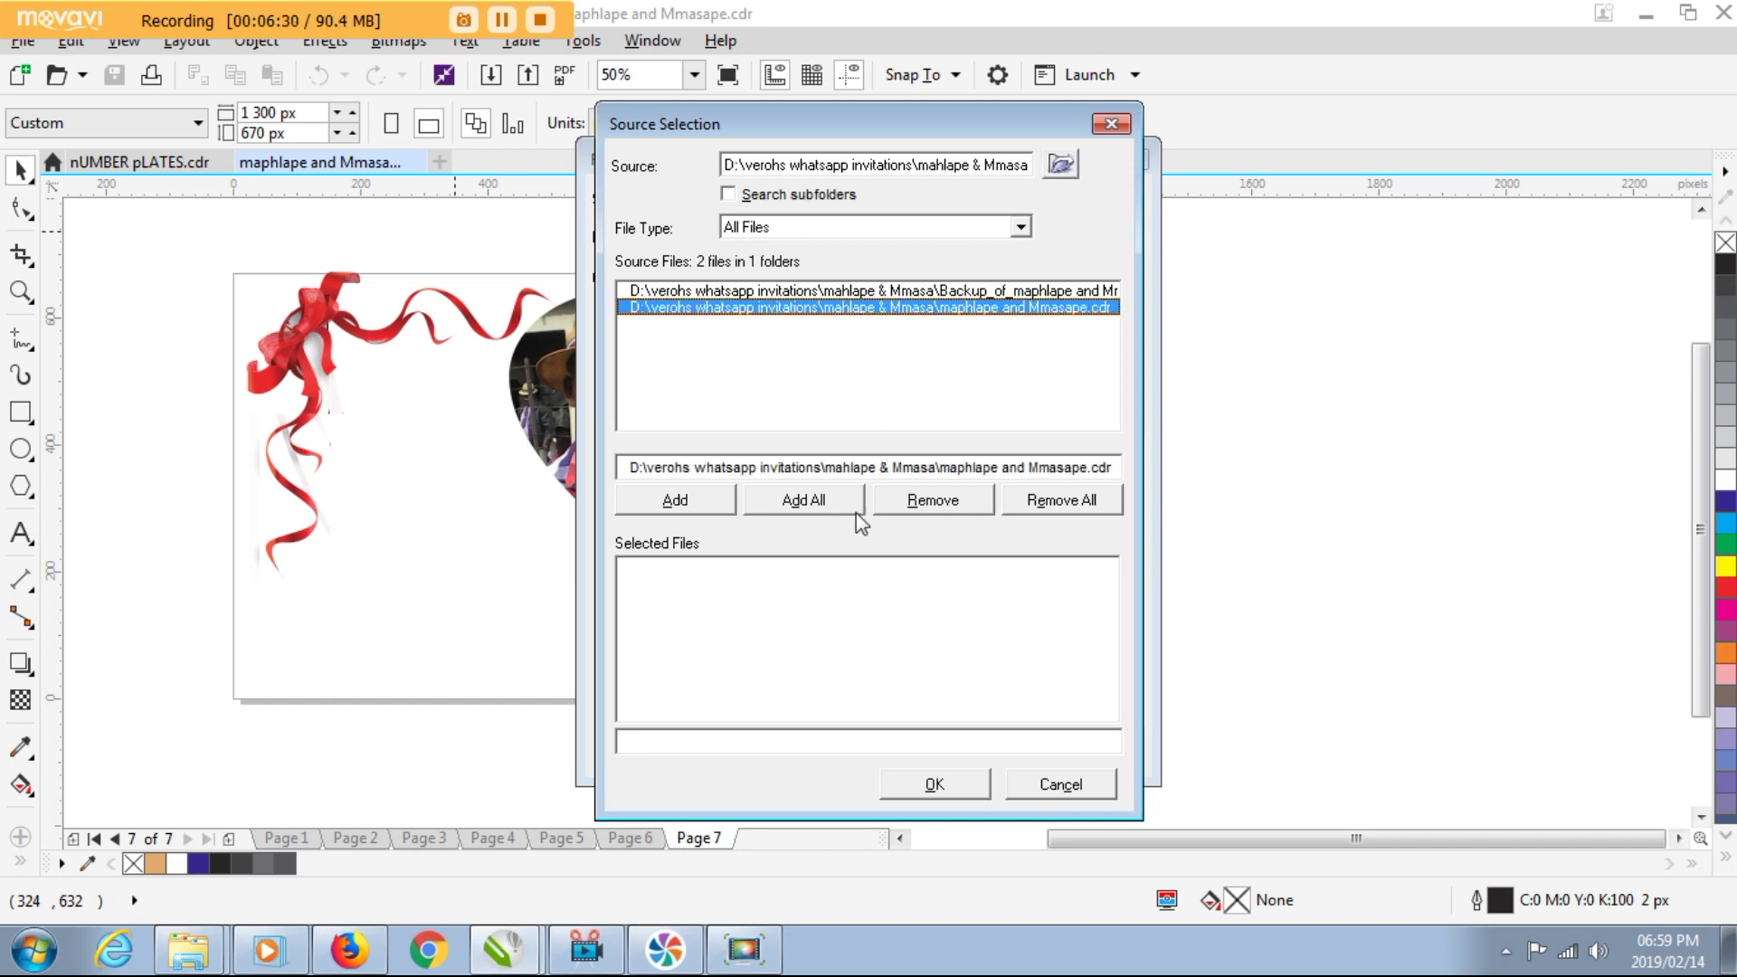
left_click(675, 503)
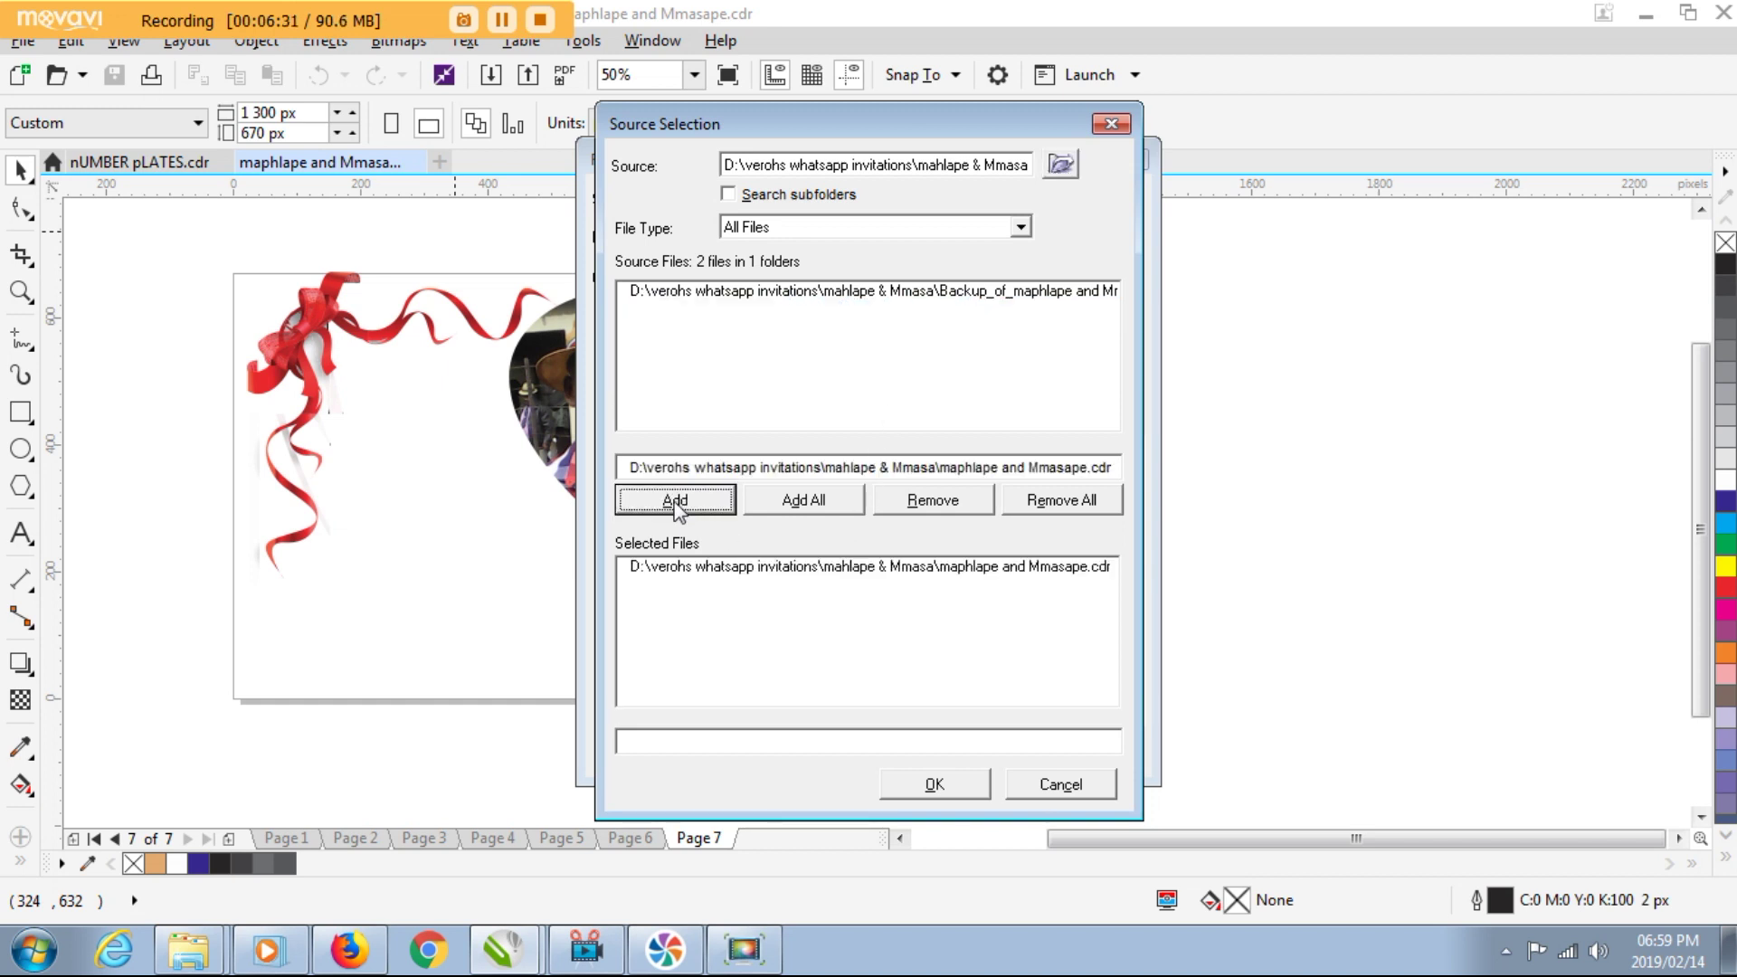
left_click(923, 794)
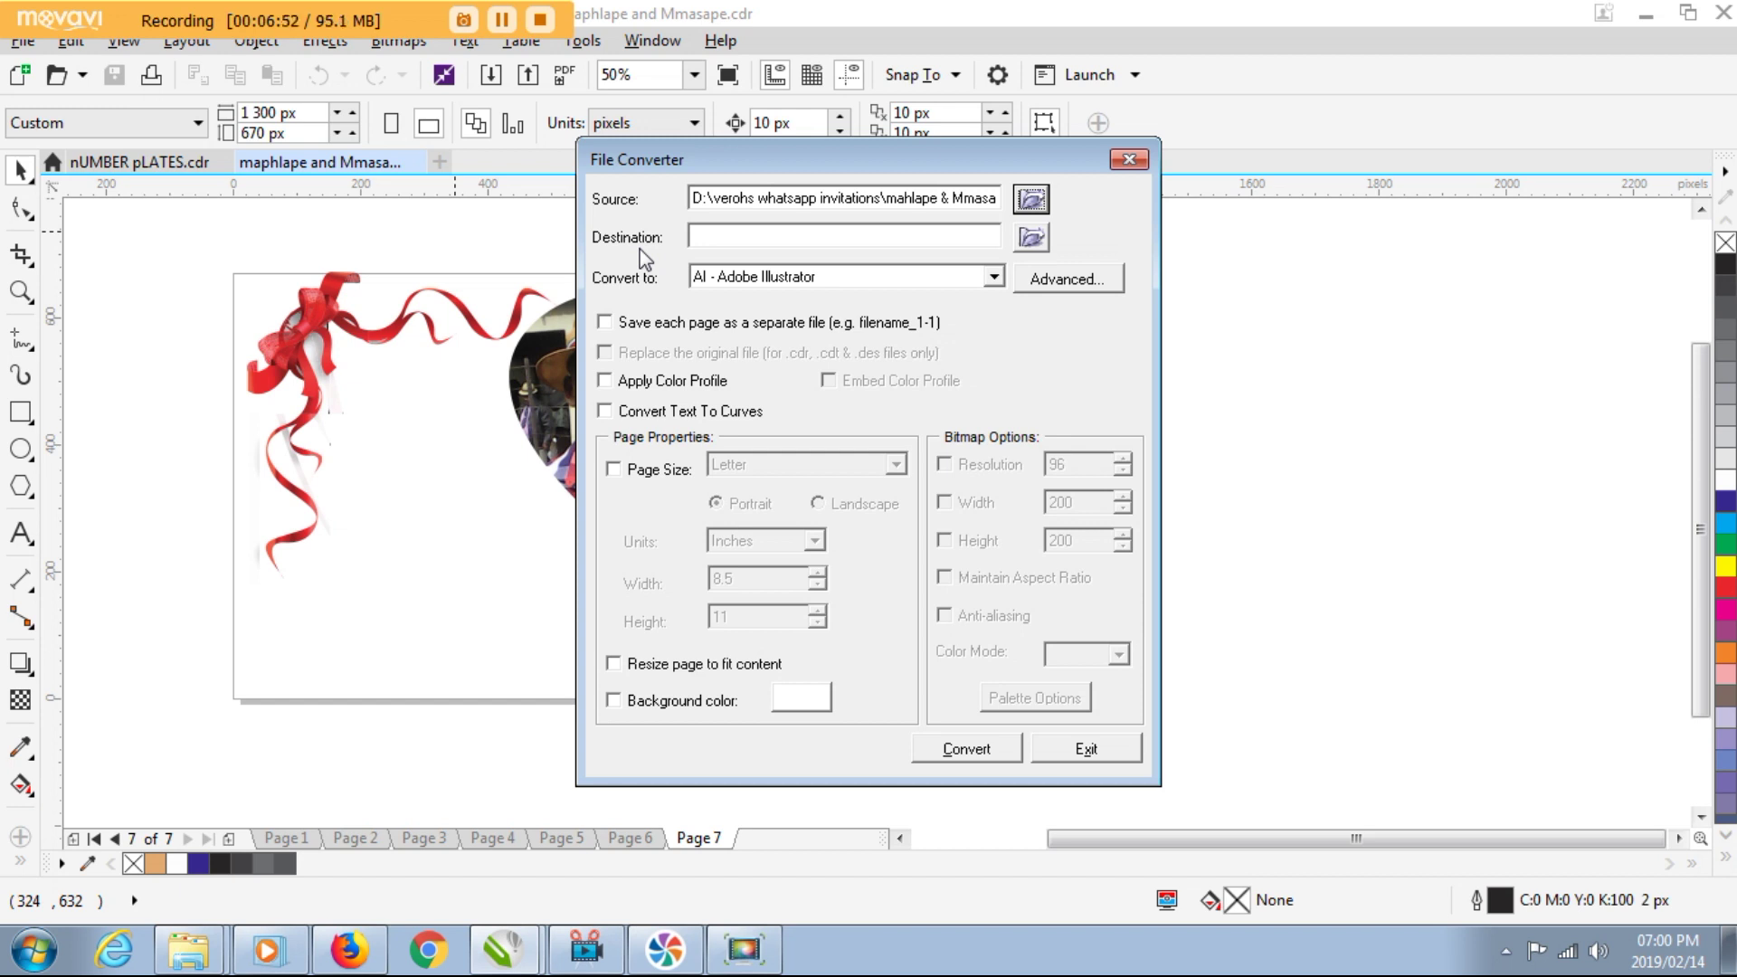
Set the conversion destination to the couple's subfolder of verohs whatsapp invitations on Local Disk (D:).
left_click(1030, 237)
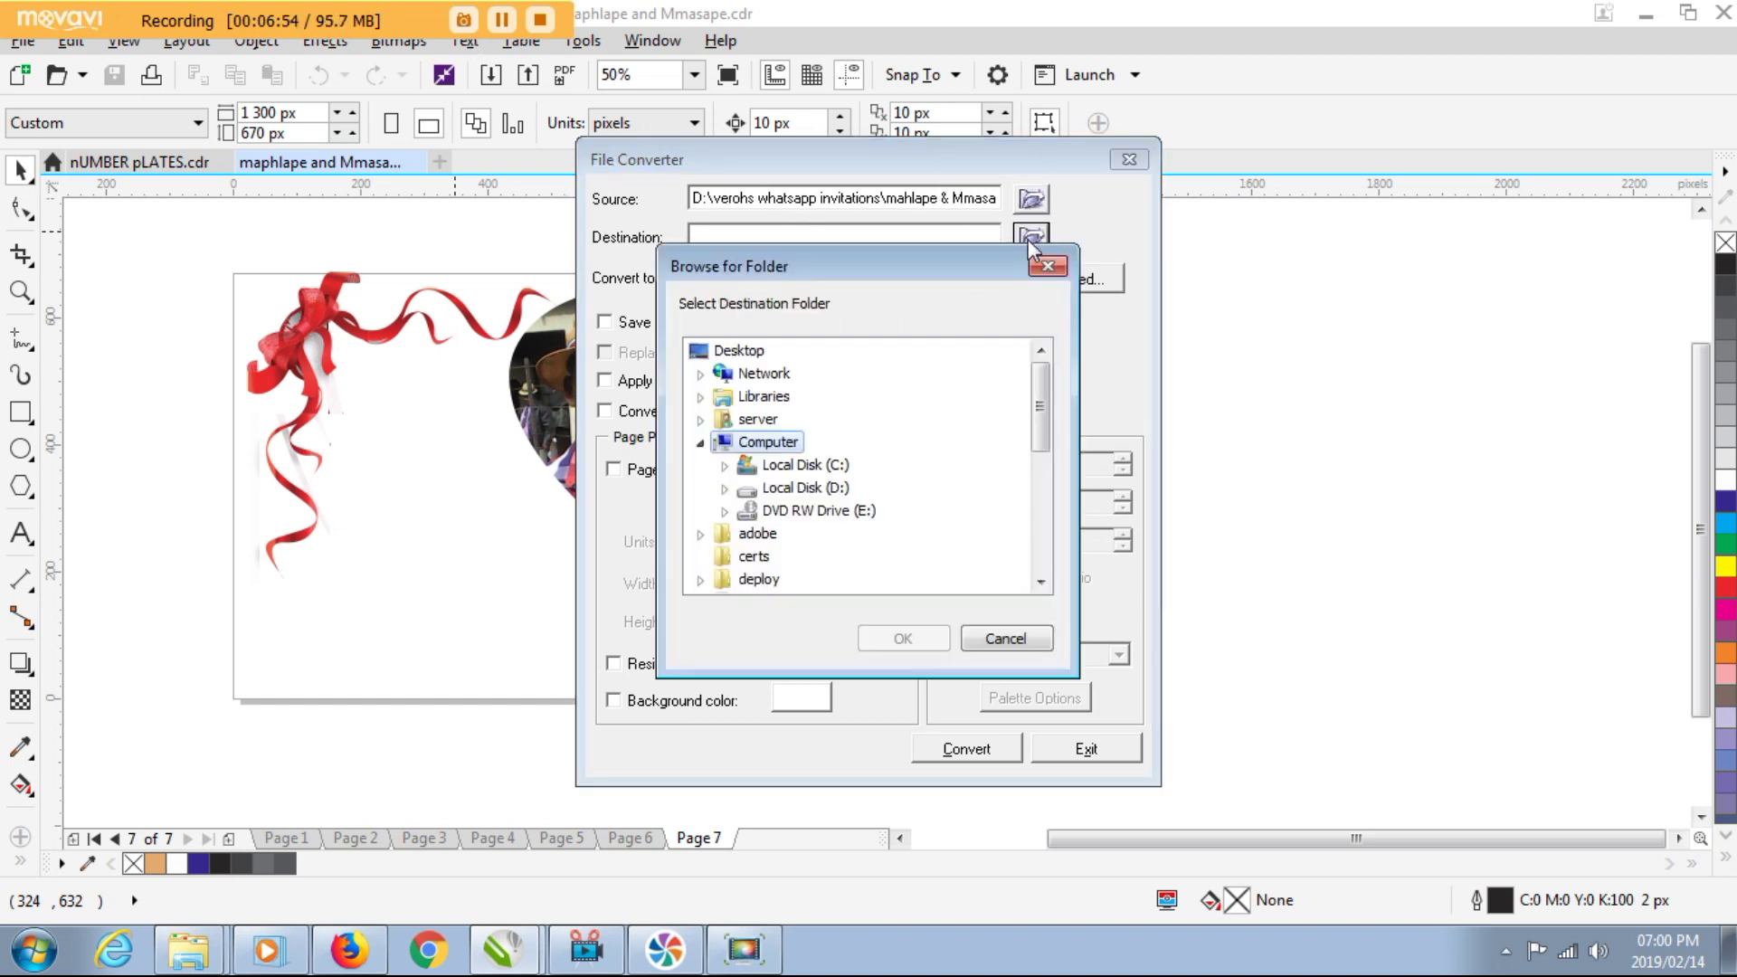
double_click(796, 490)
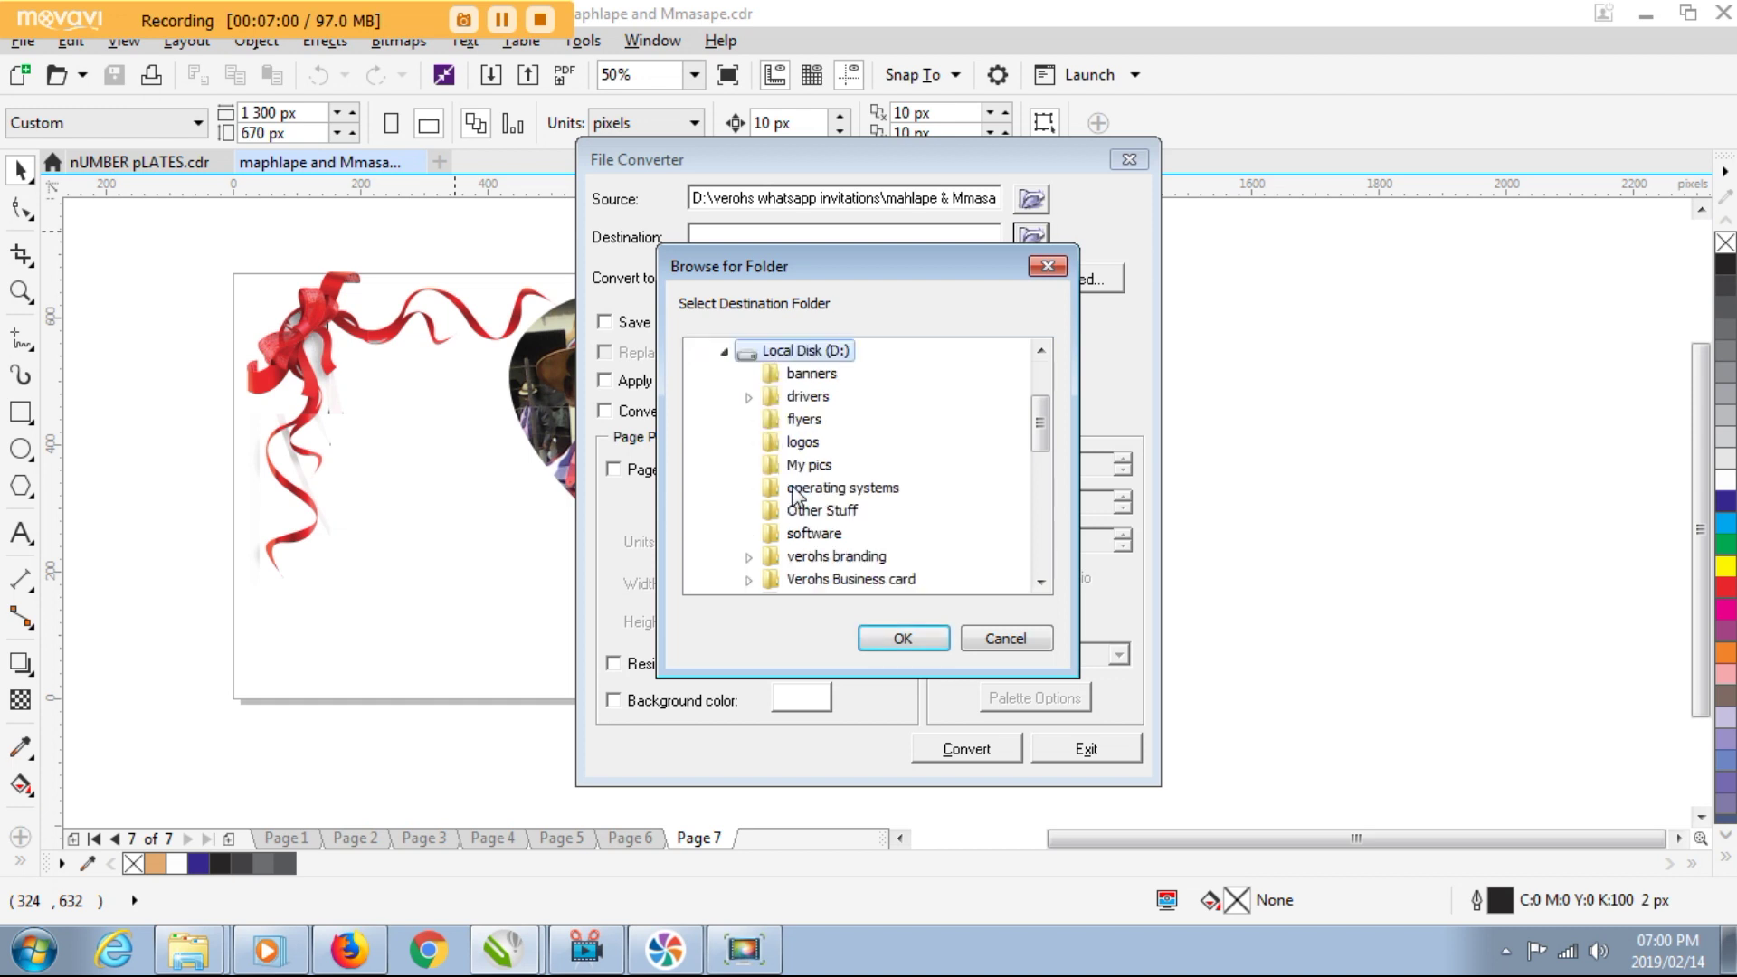
left_click_drag(1041, 424, 1045, 478)
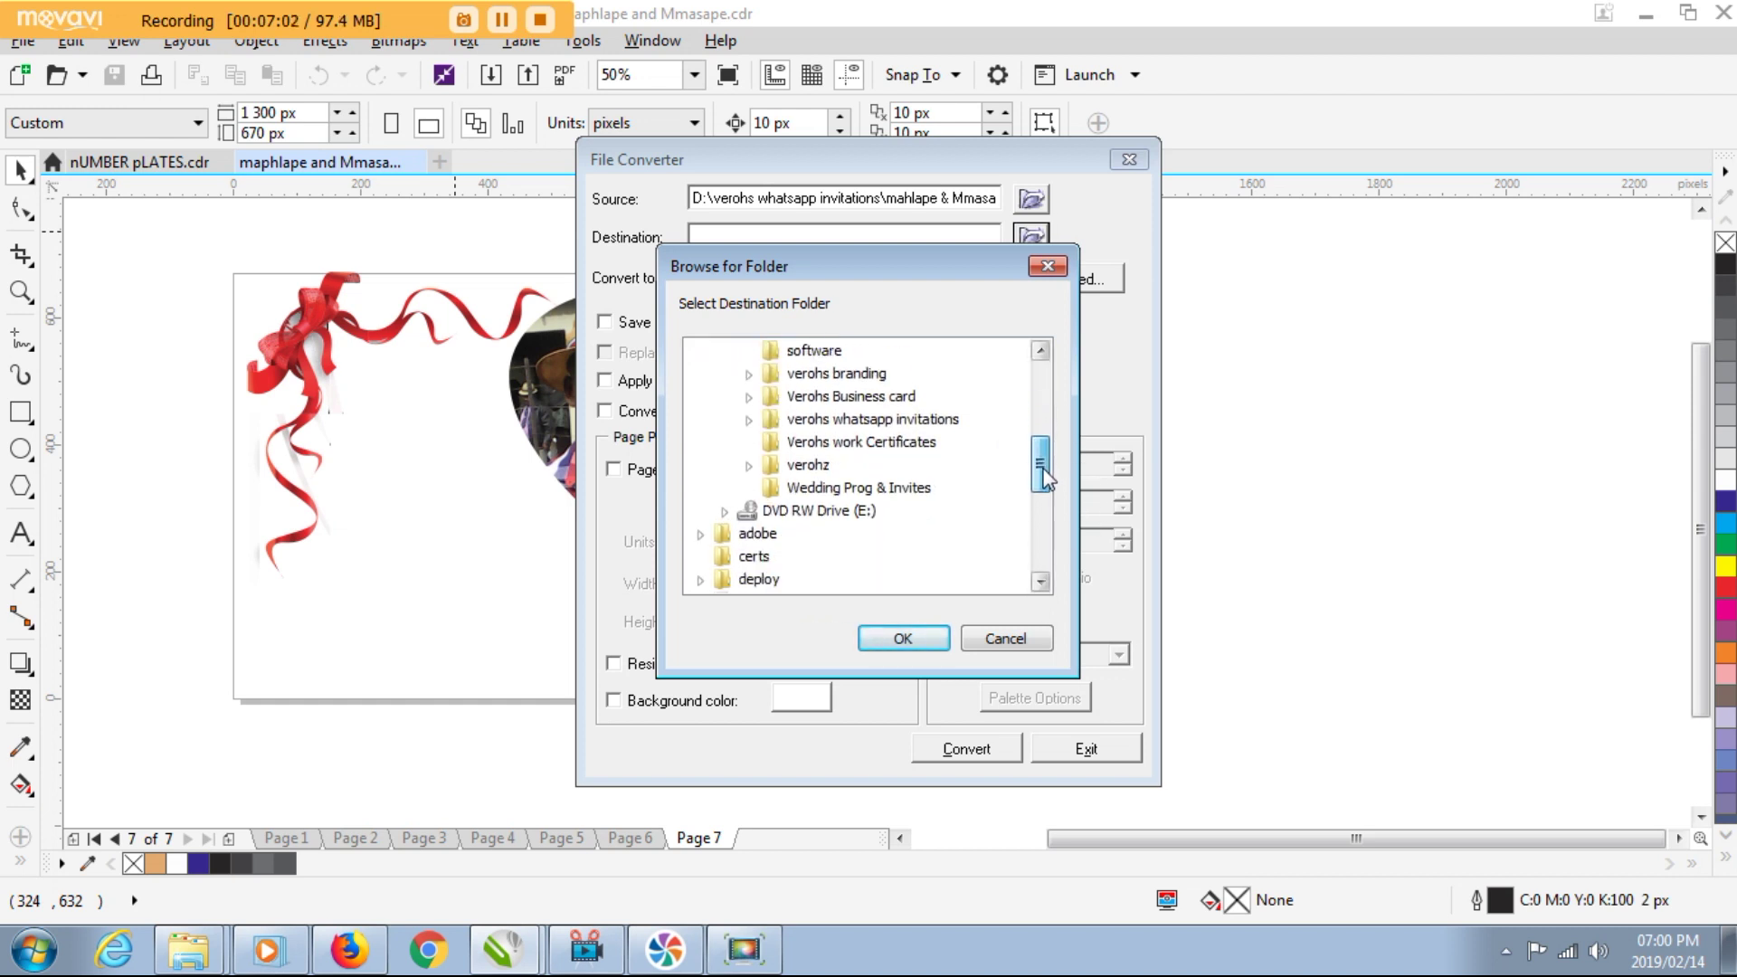
left_click(750, 419)
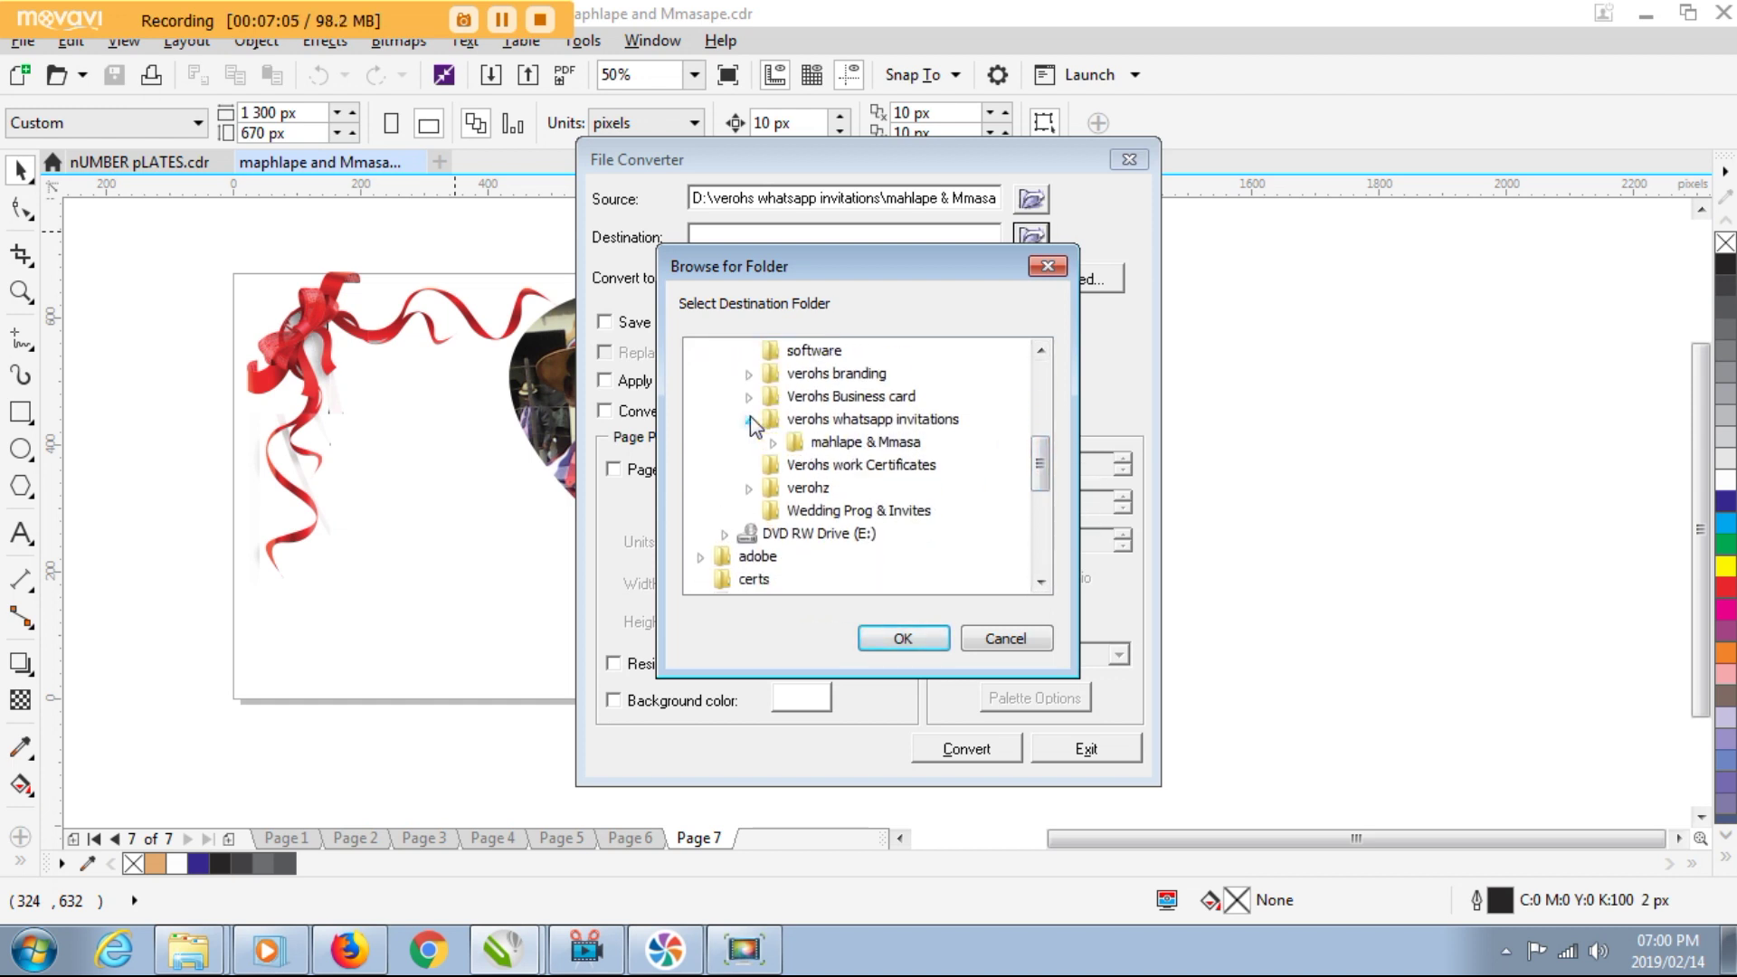
left_click(829, 445)
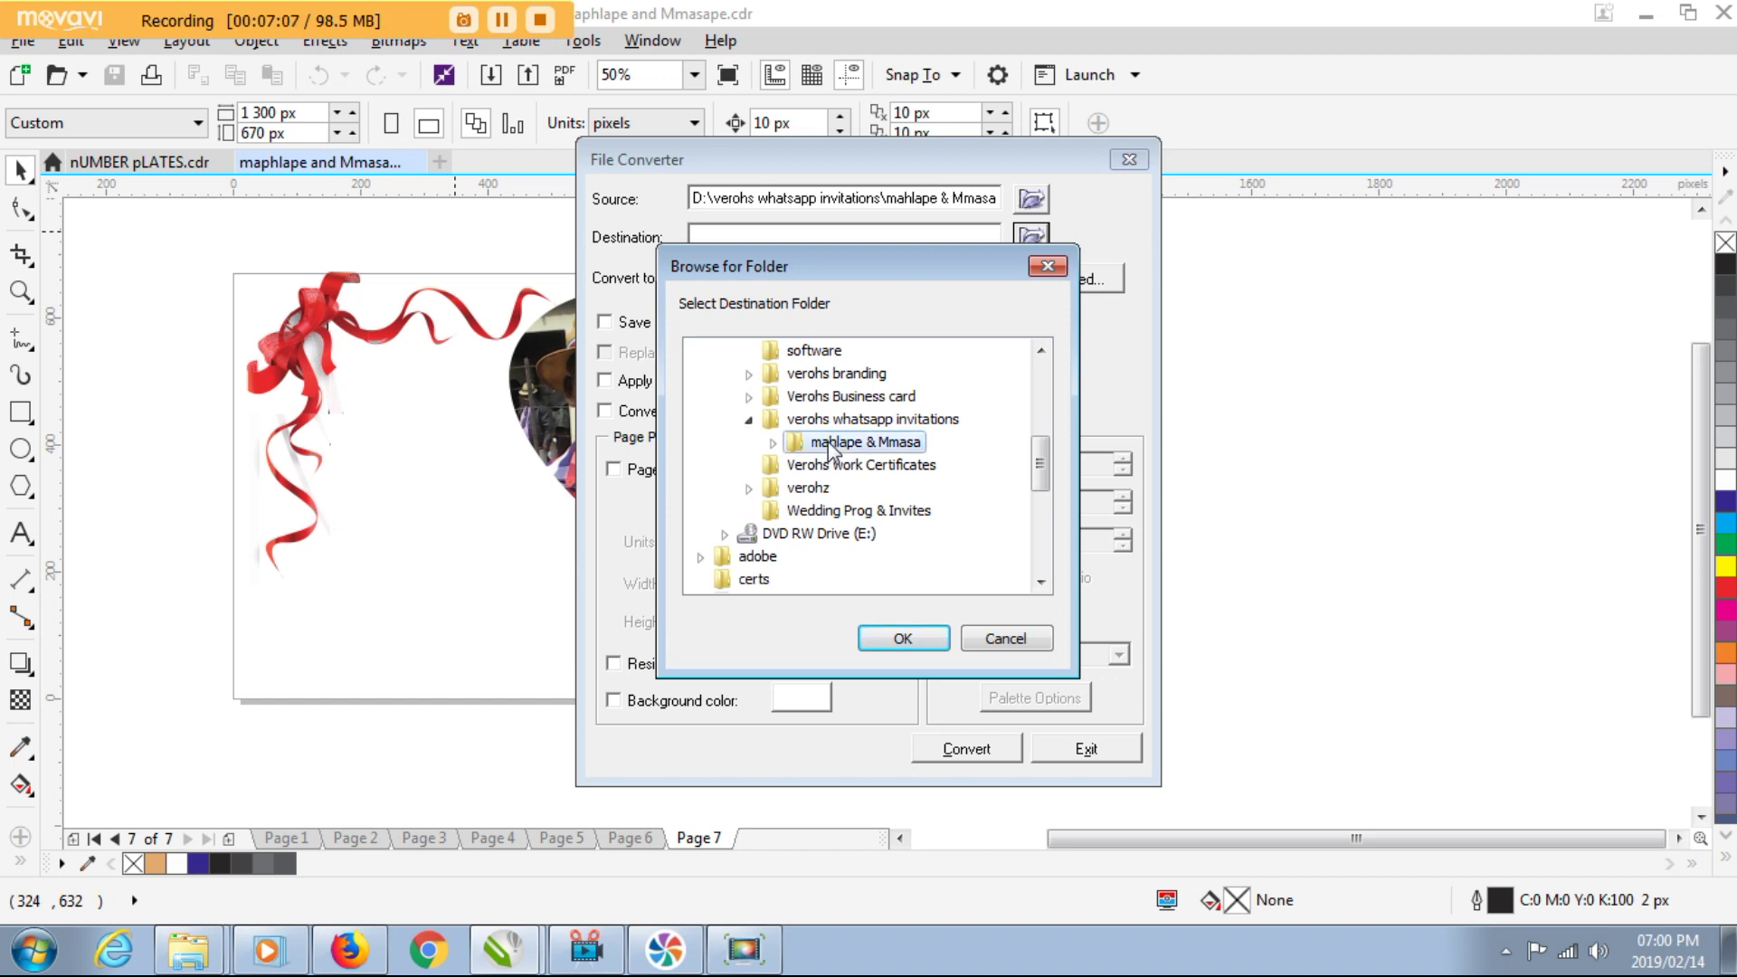
left_click(899, 641)
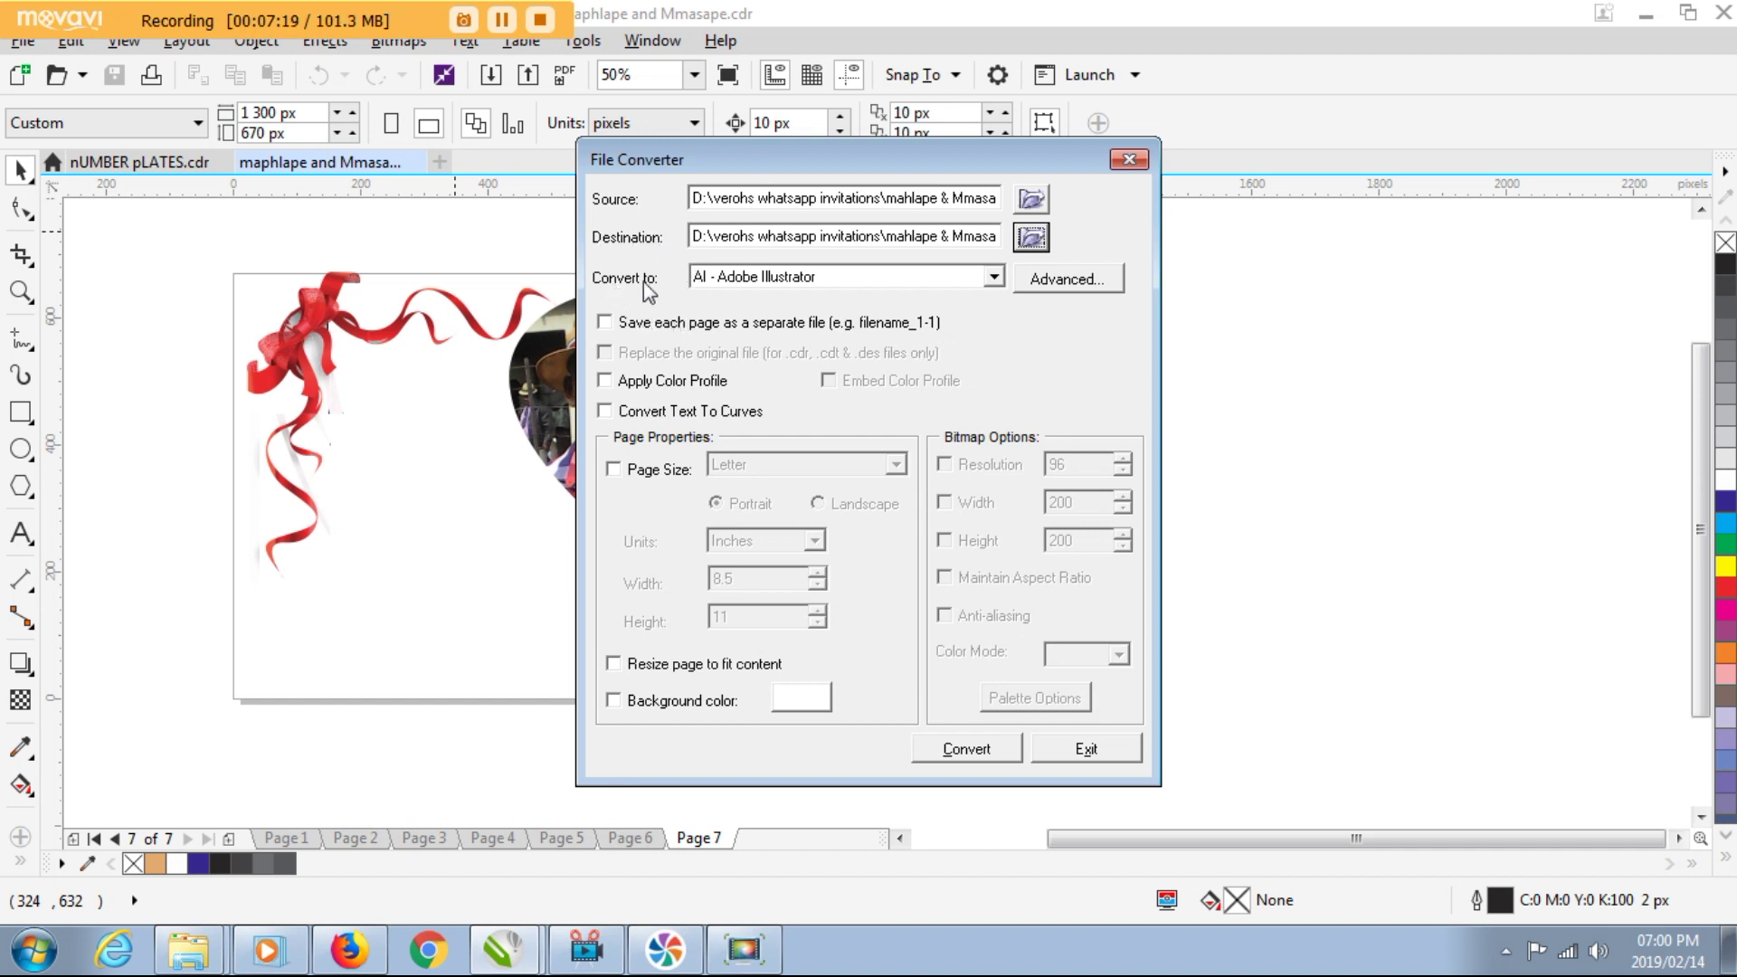
Choose JPG - JPEG Bitmaps as the format to convert to.
left_click(764, 278)
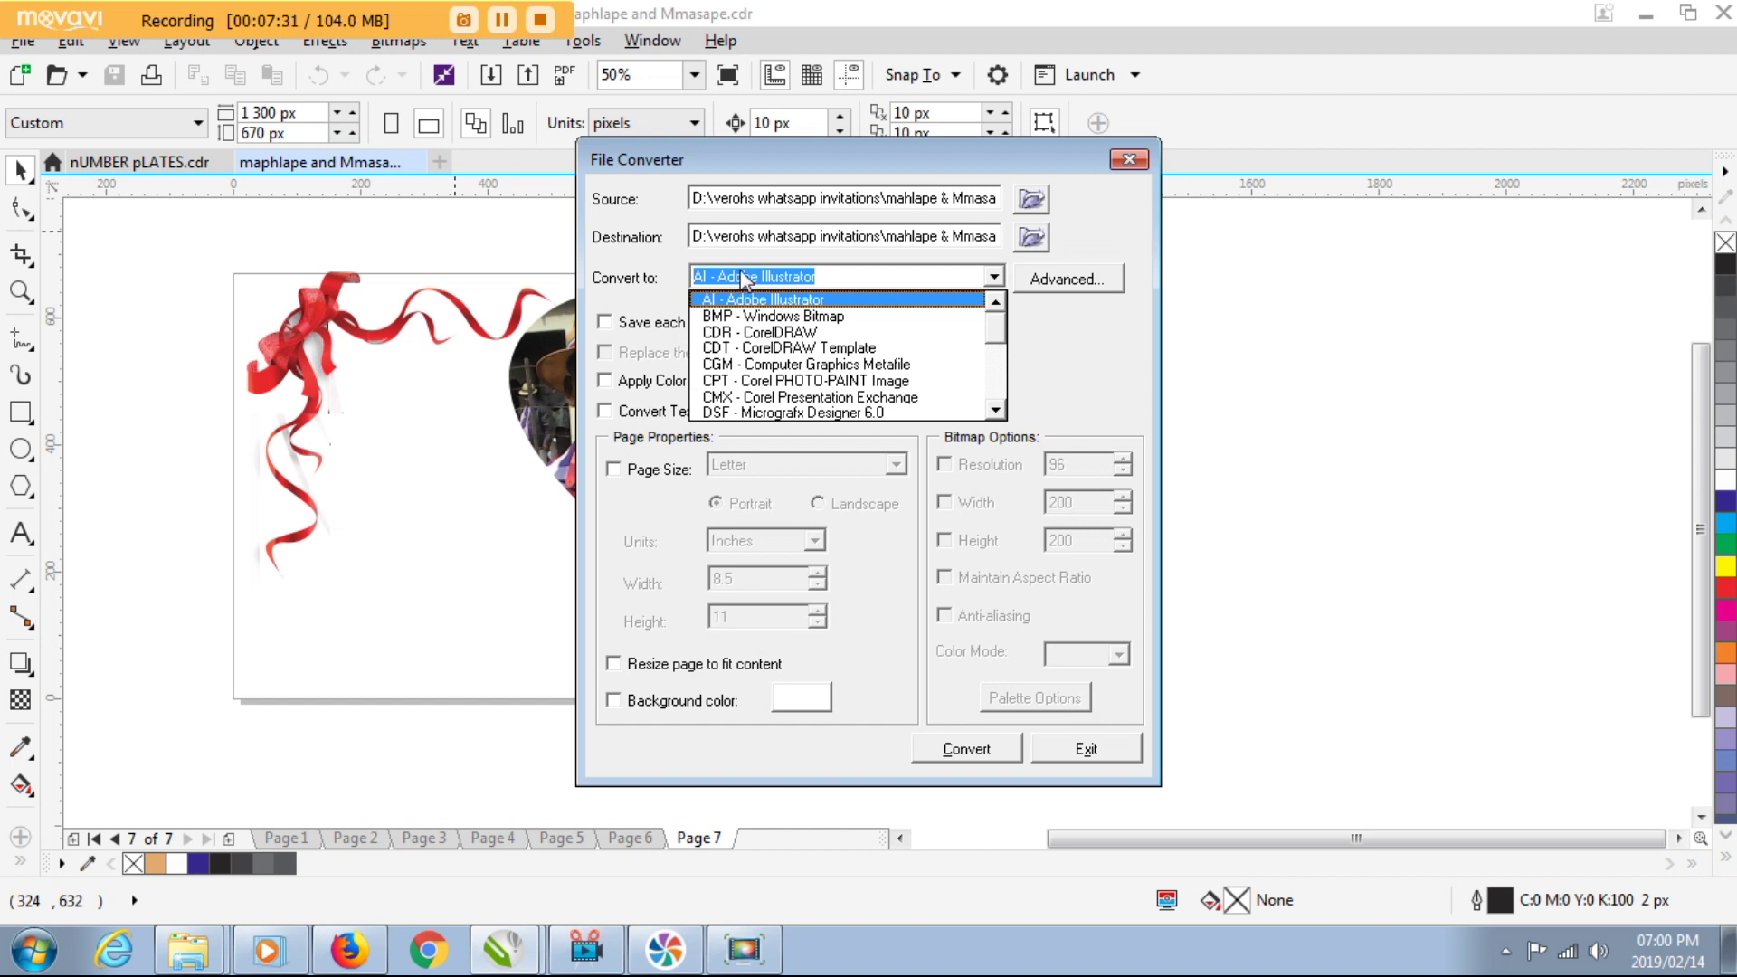
left_click_drag(995, 340, 996, 362)
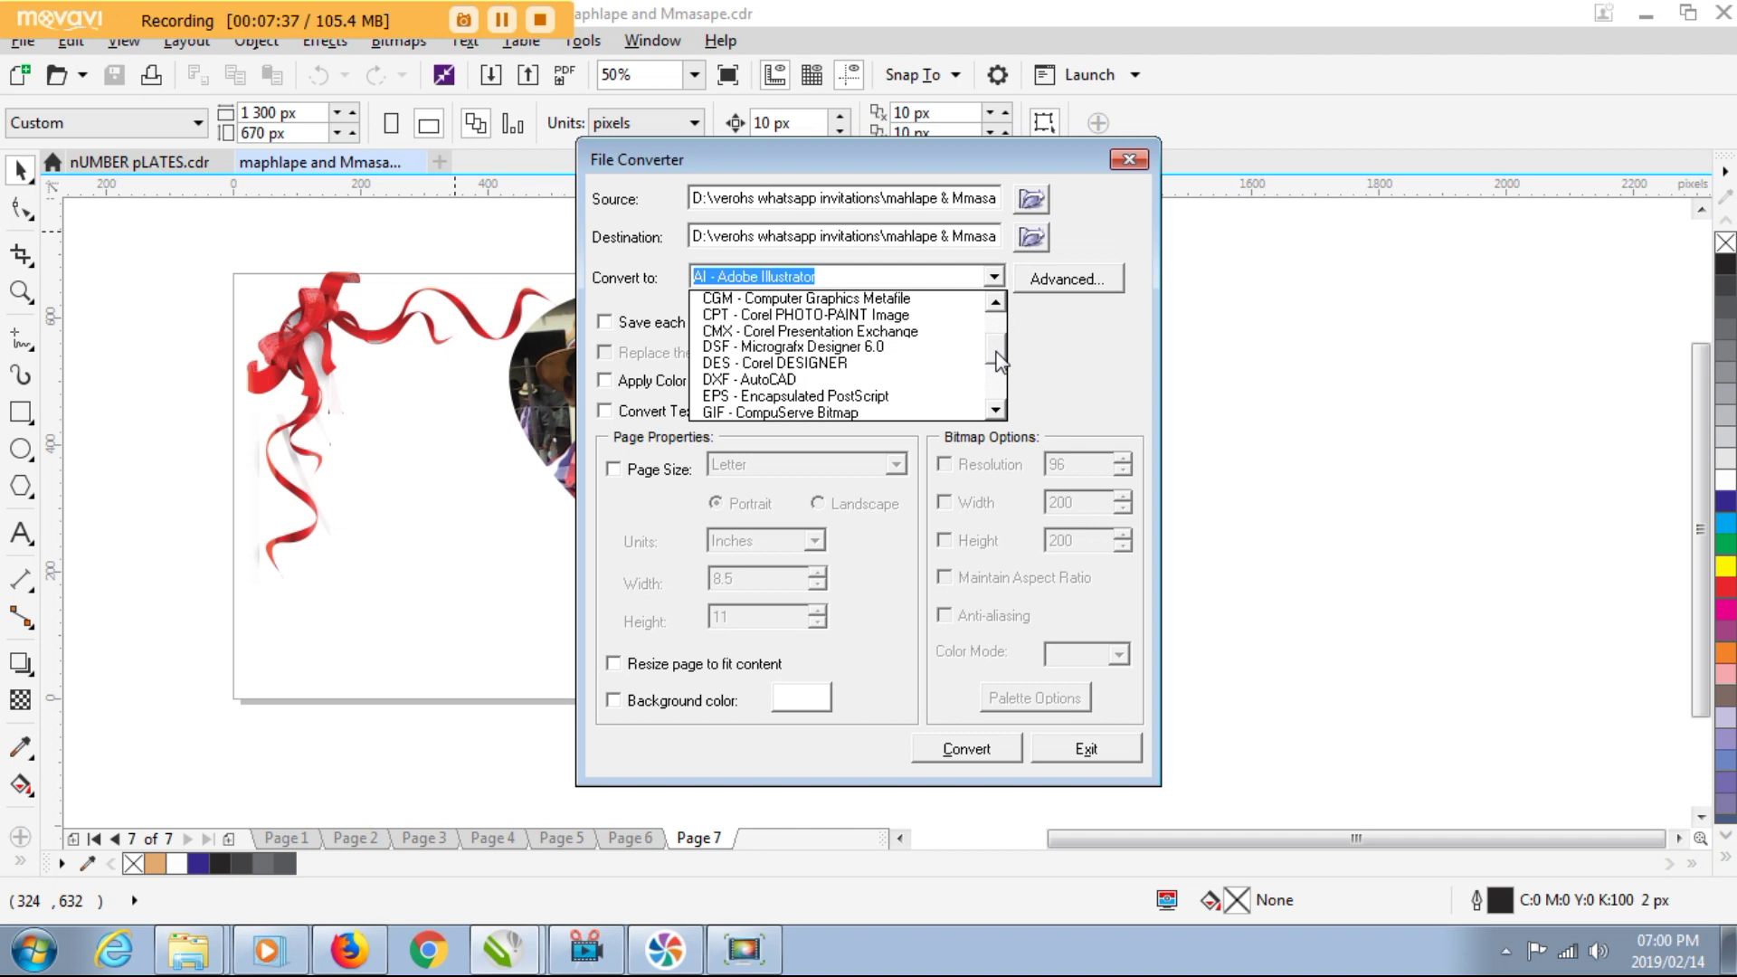
scroll(998, 378, "down", 1)
left_click_drag(999, 379, 999, 394)
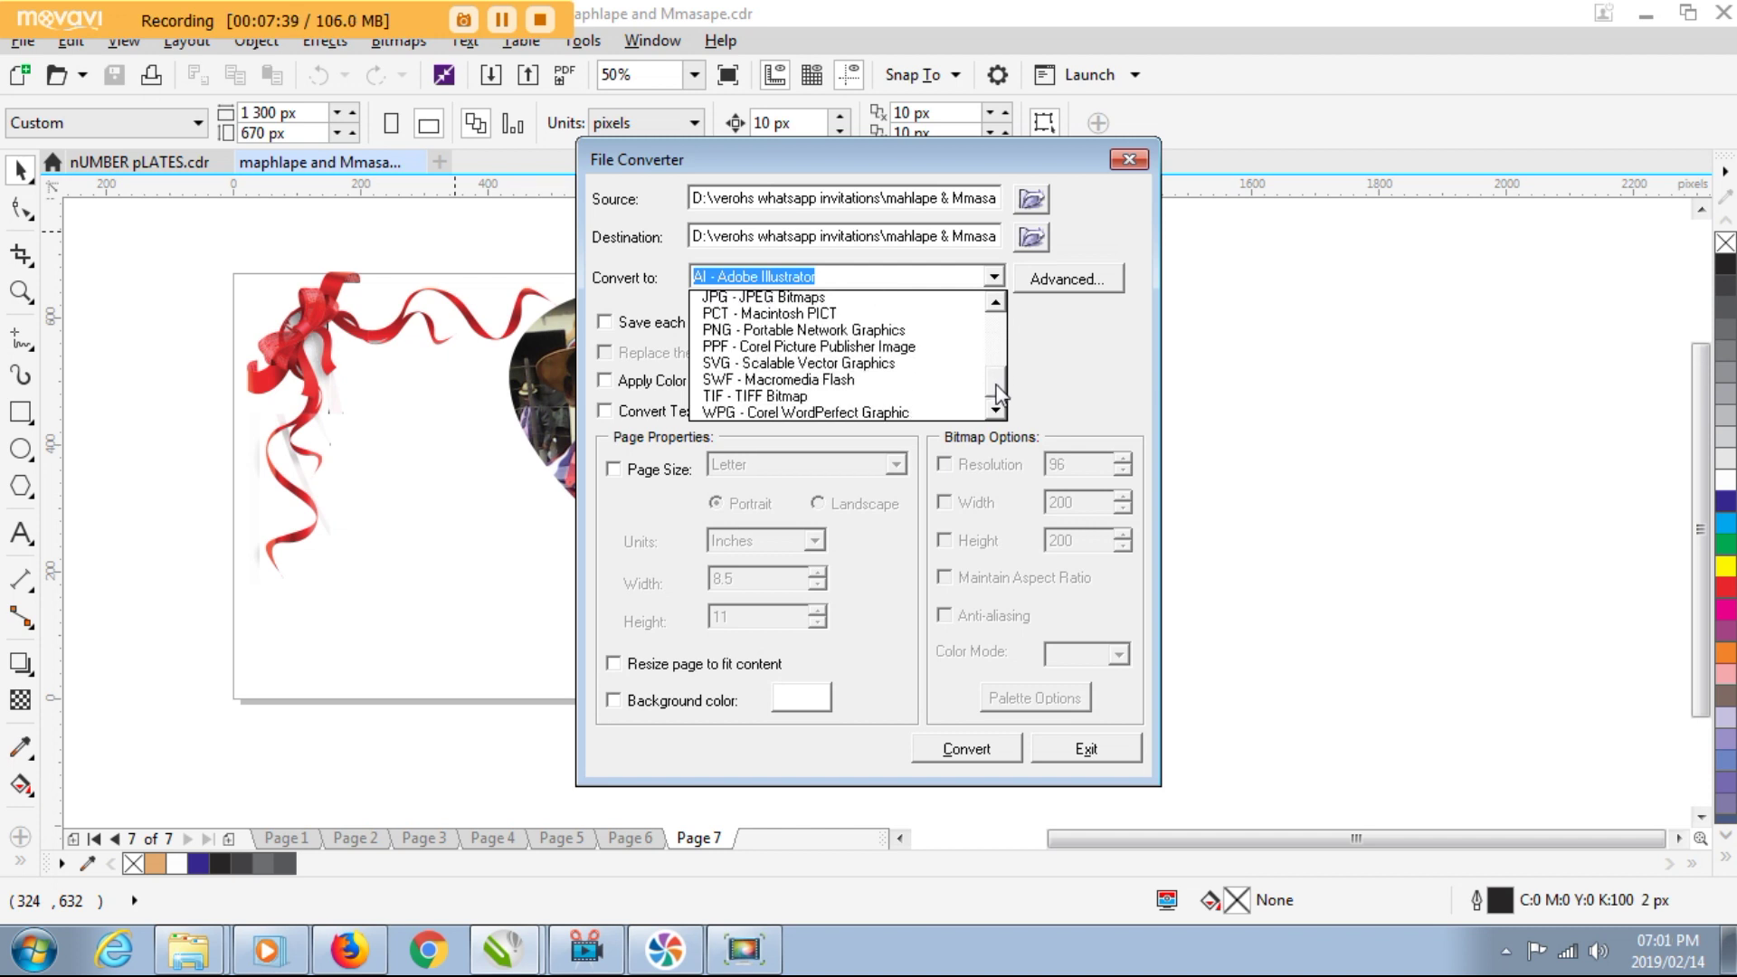
scroll(814, 378, "up", 1)
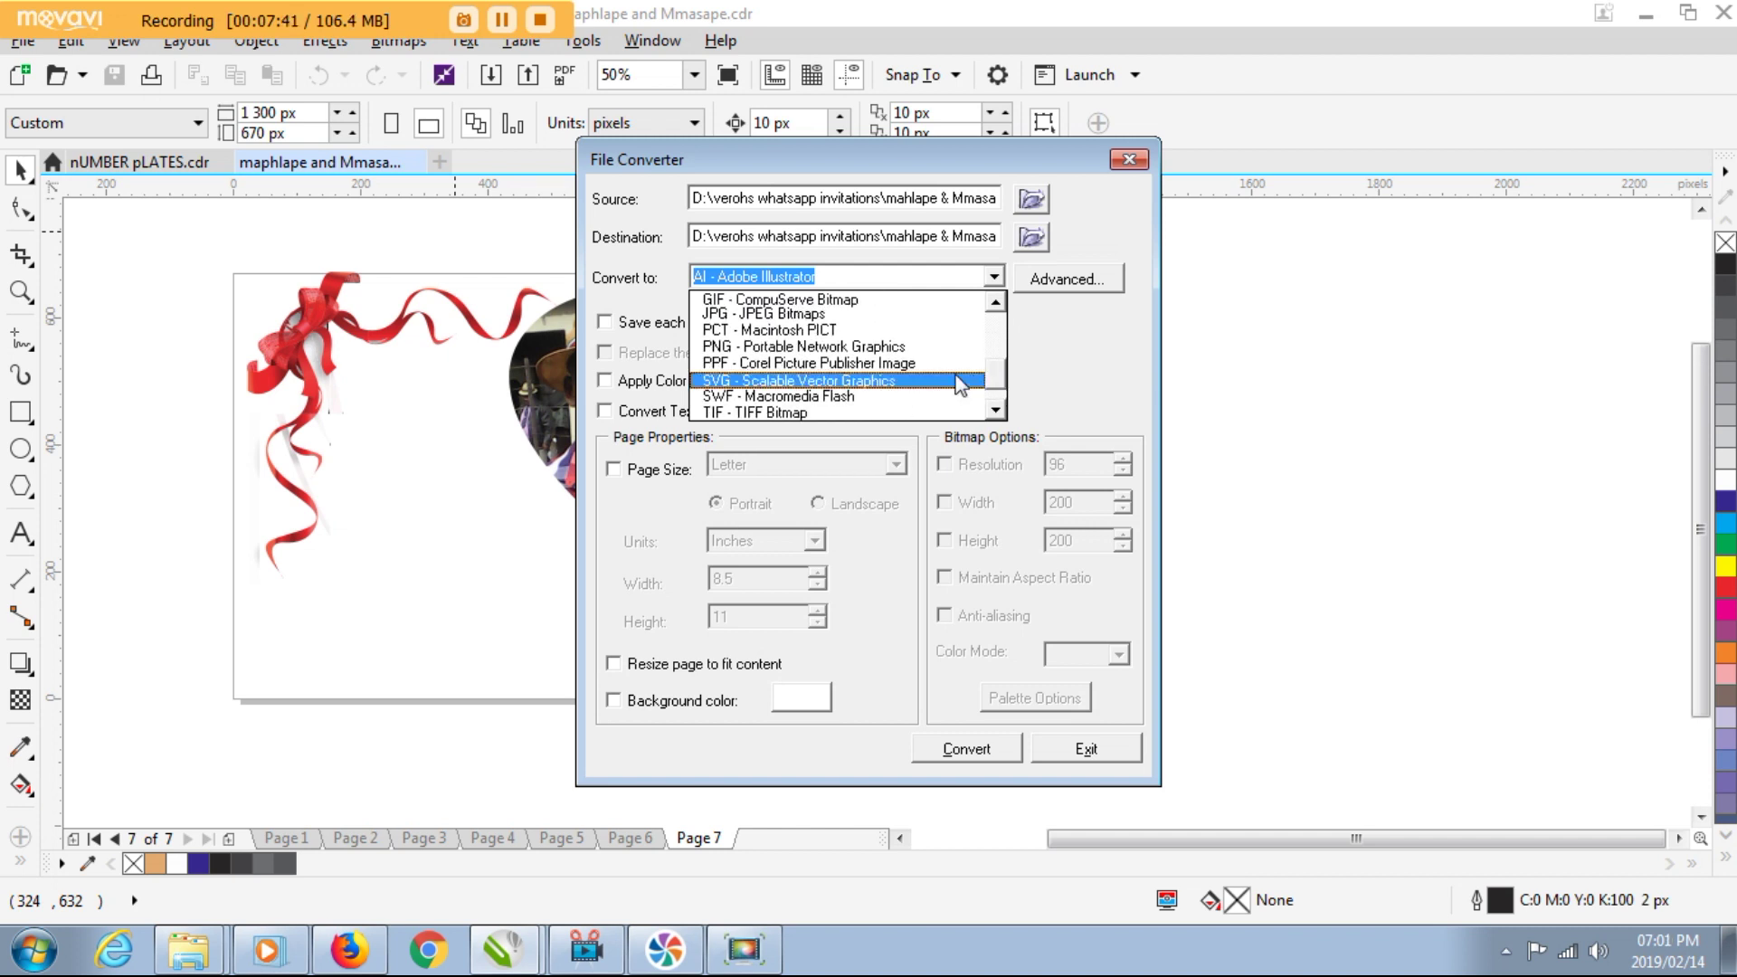
left_click(789, 304)
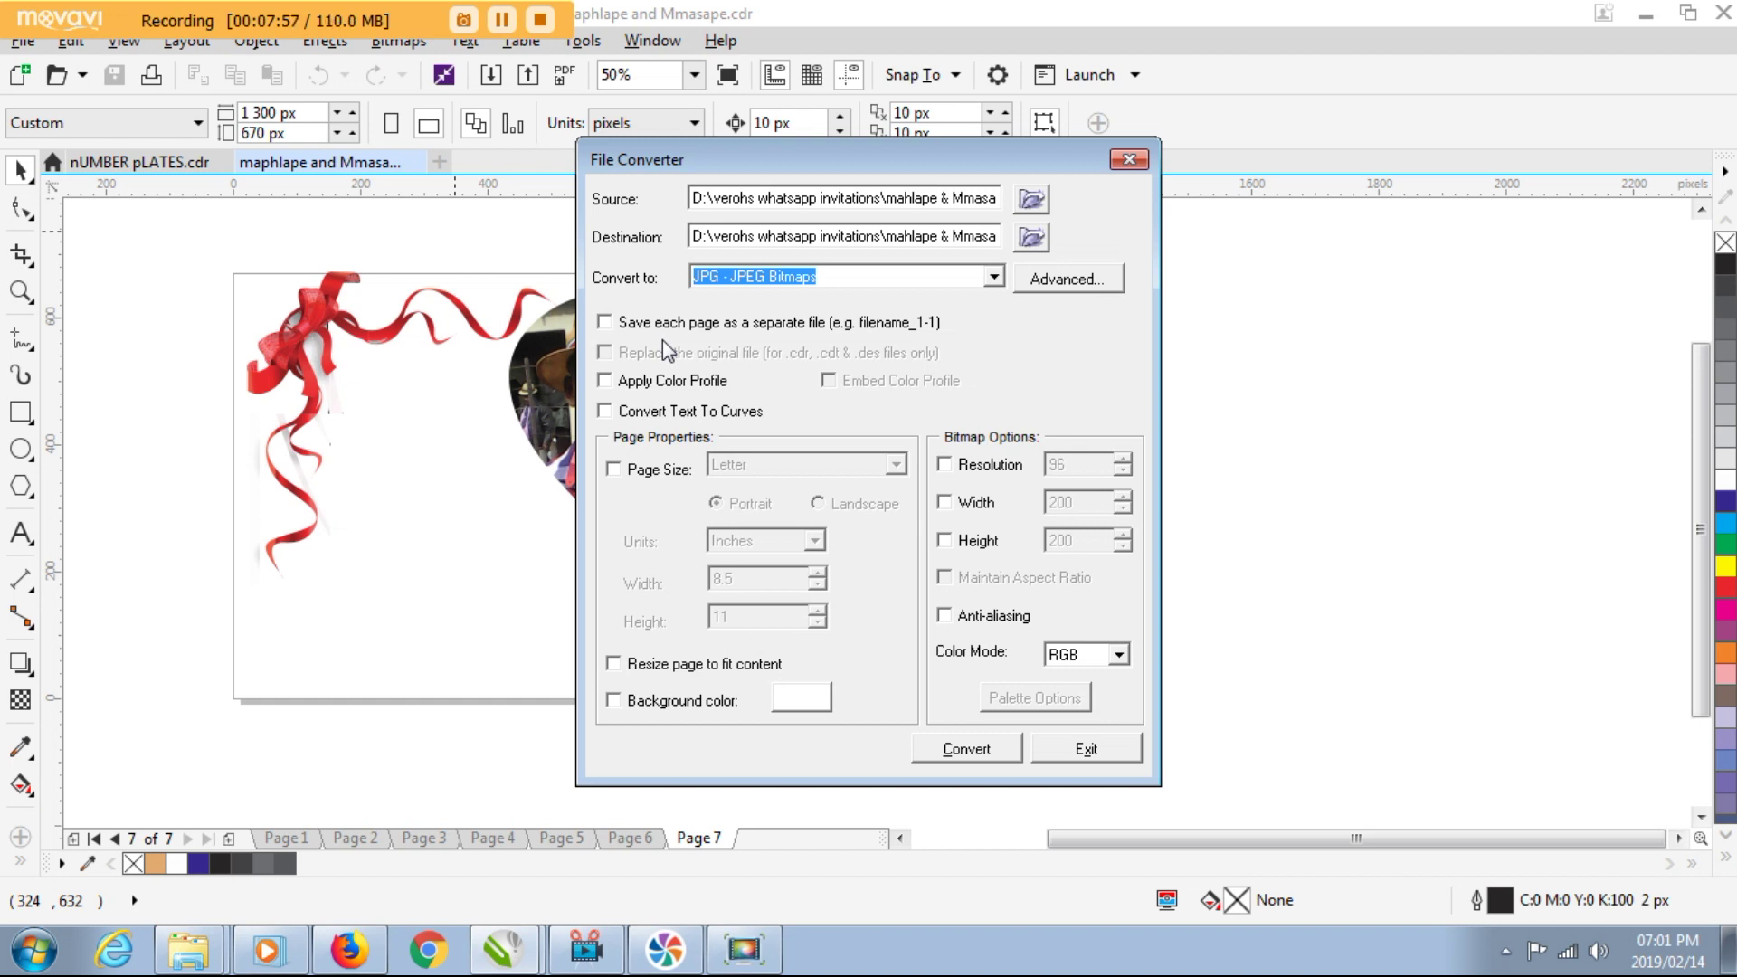
Enable saving each page as a separate file, then run the conversion and dismiss the completion notice.
left_click(603, 322)
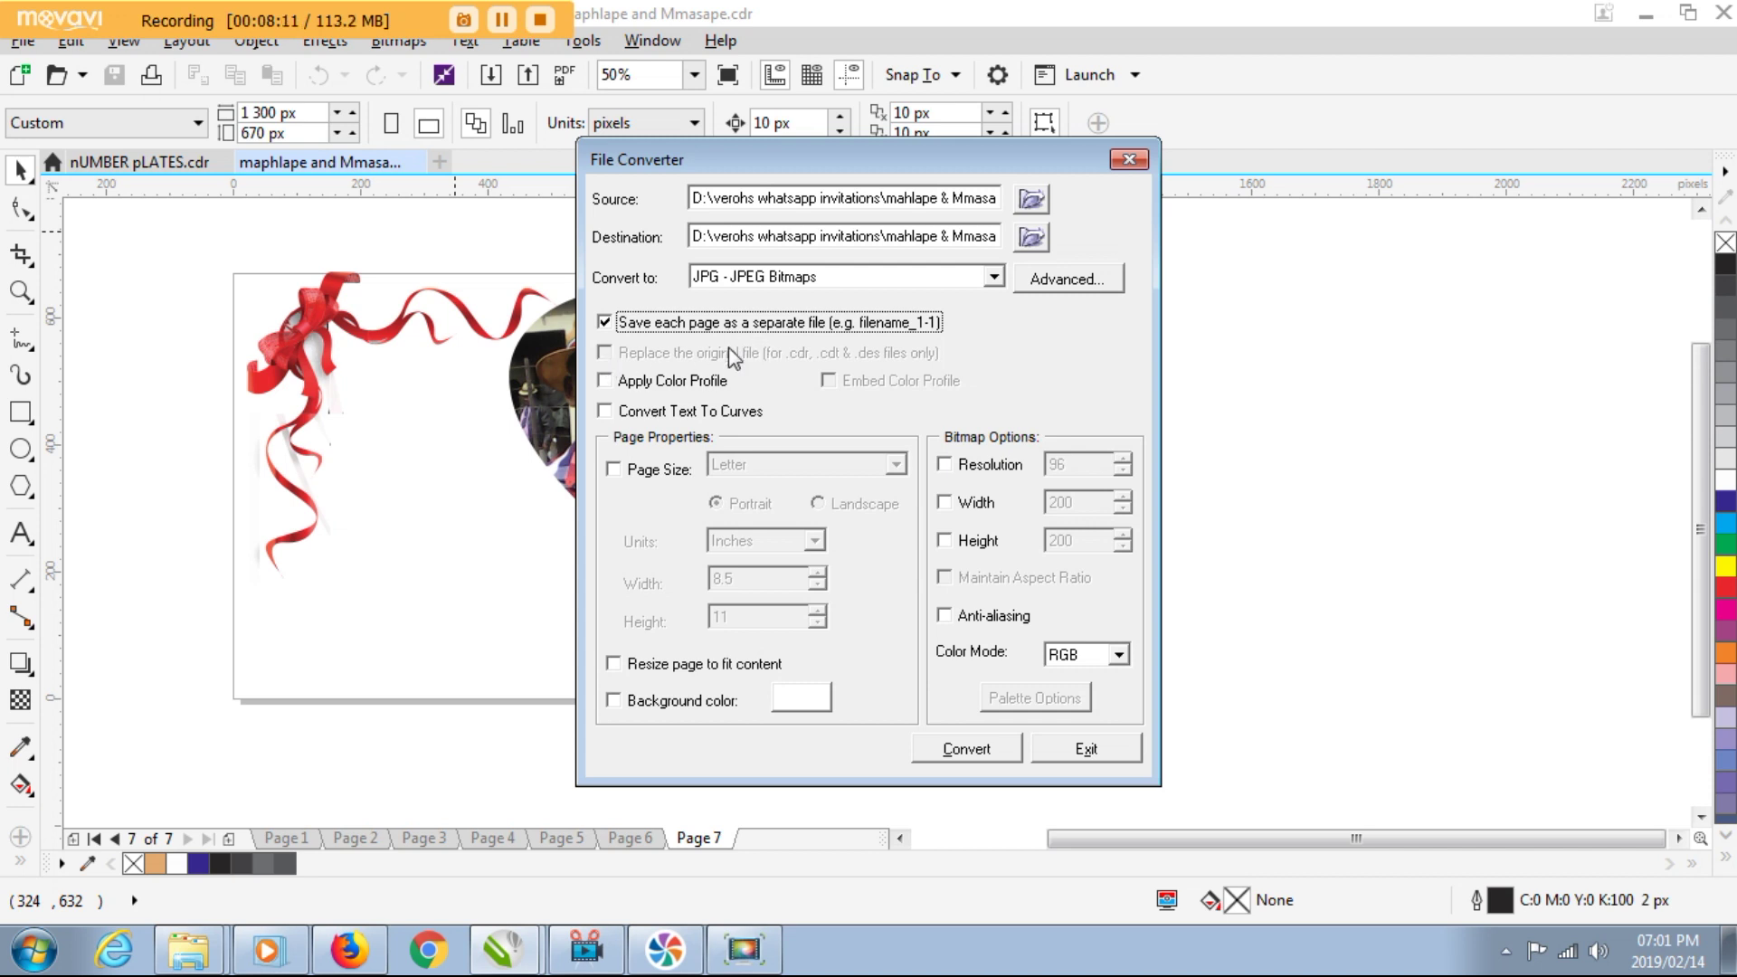
left_click(970, 753)
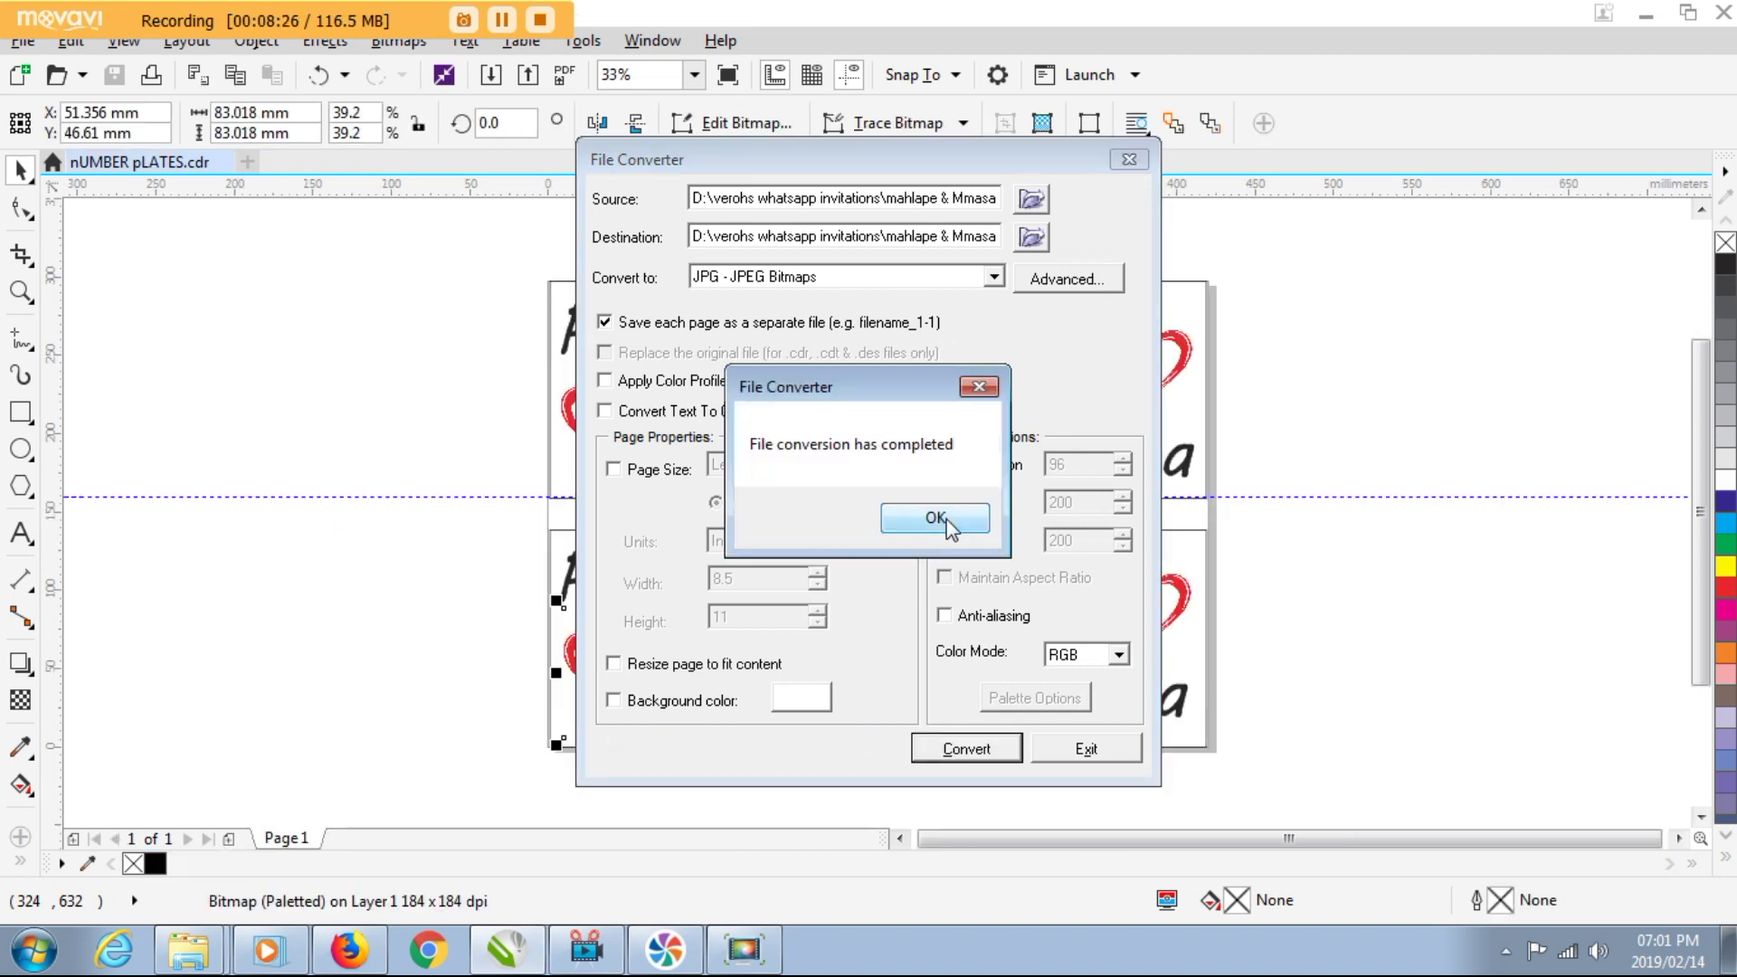
left_click(937, 518)
Check the destination path set in the File Converter.
left_click(190, 951)
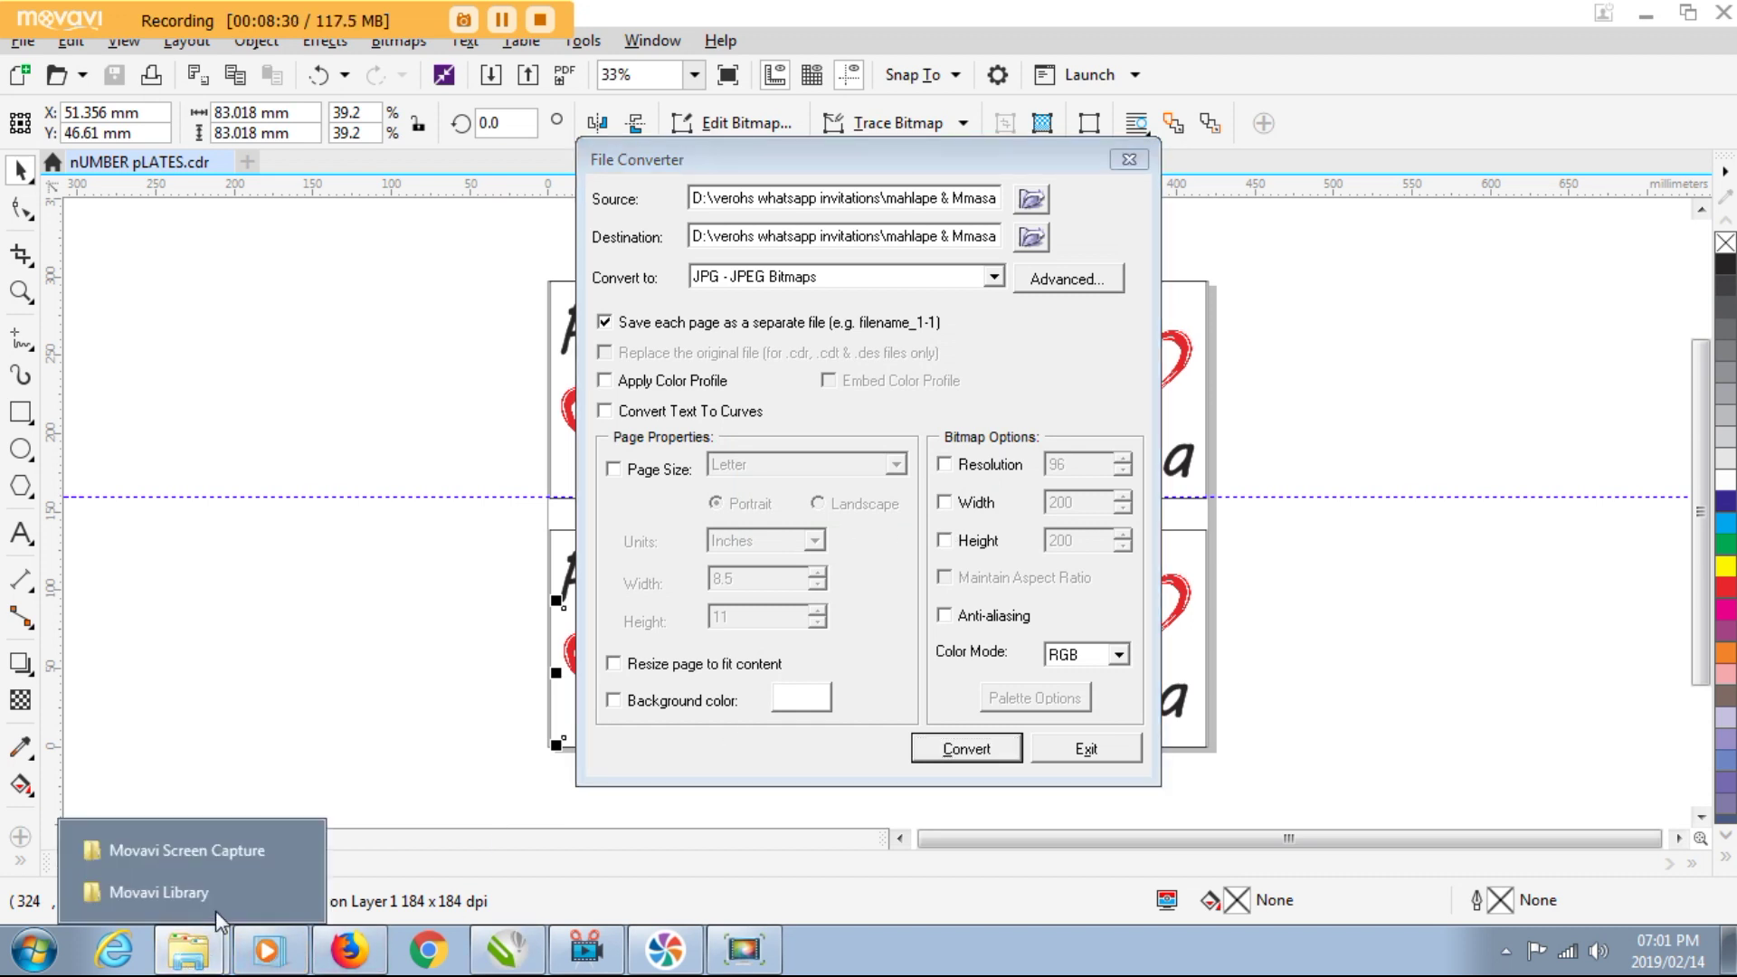
left_click(758, 242)
left_click_drag(712, 237, 998, 237)
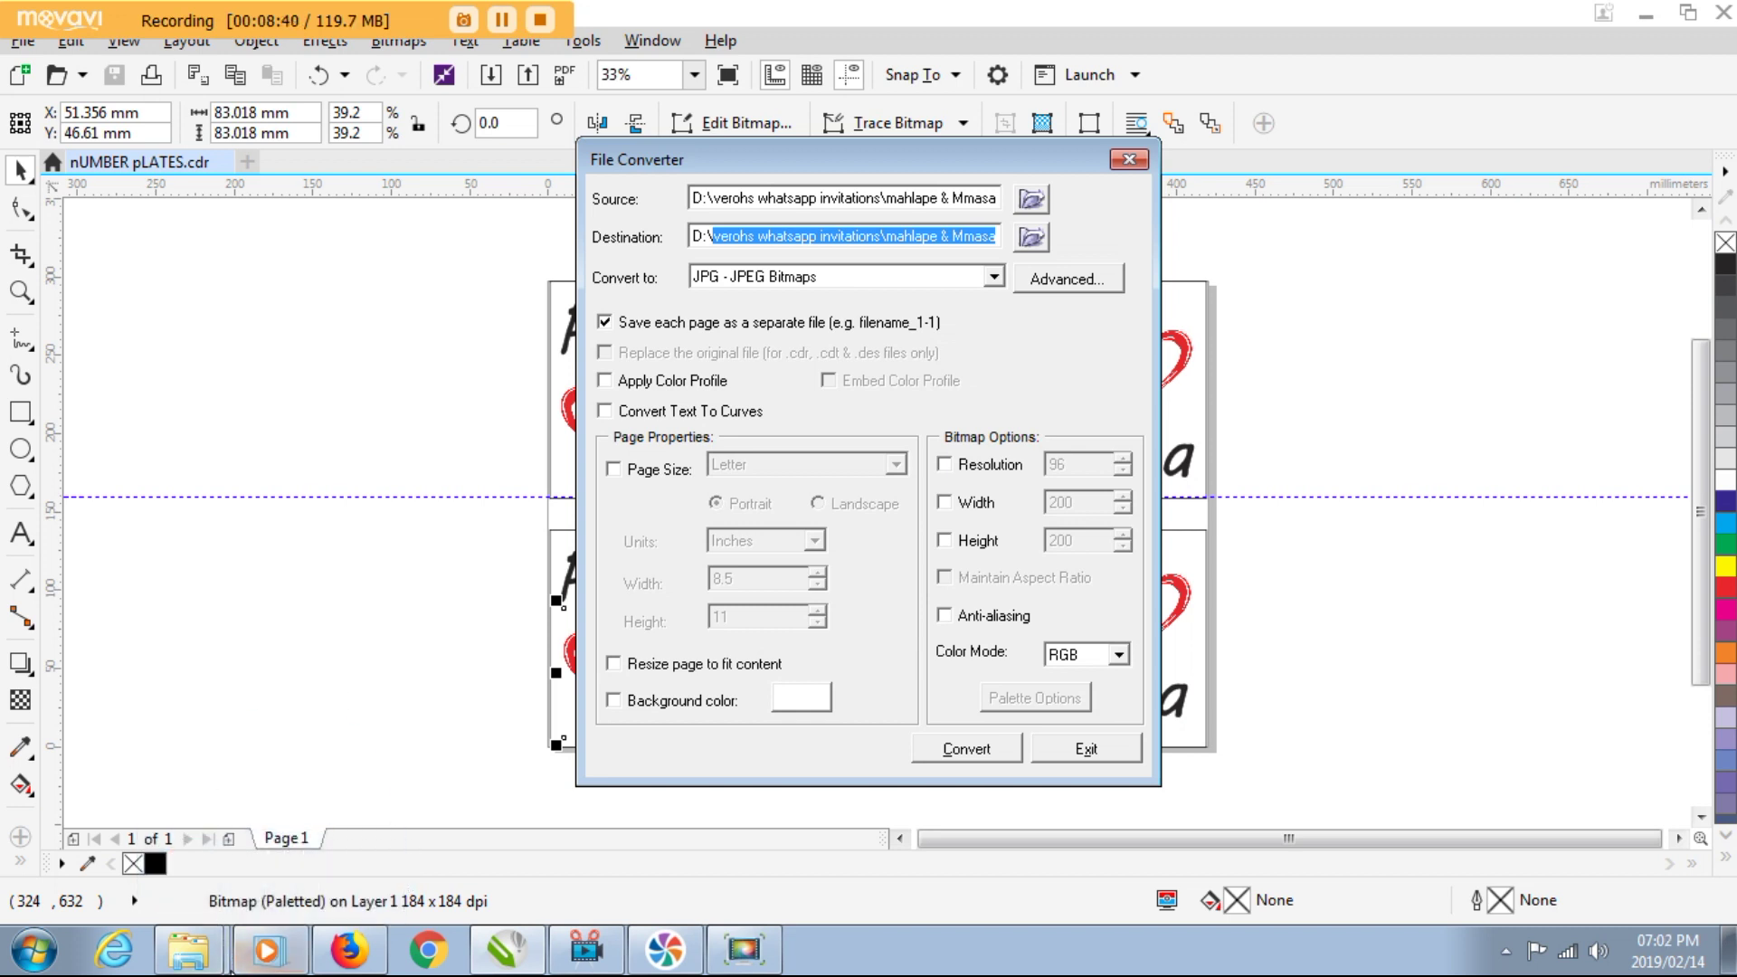
Switch to Windows Explorer and open the couple's subfolder of verohs whatsapp invitations on Local Disk (D:).
left_click(215, 966)
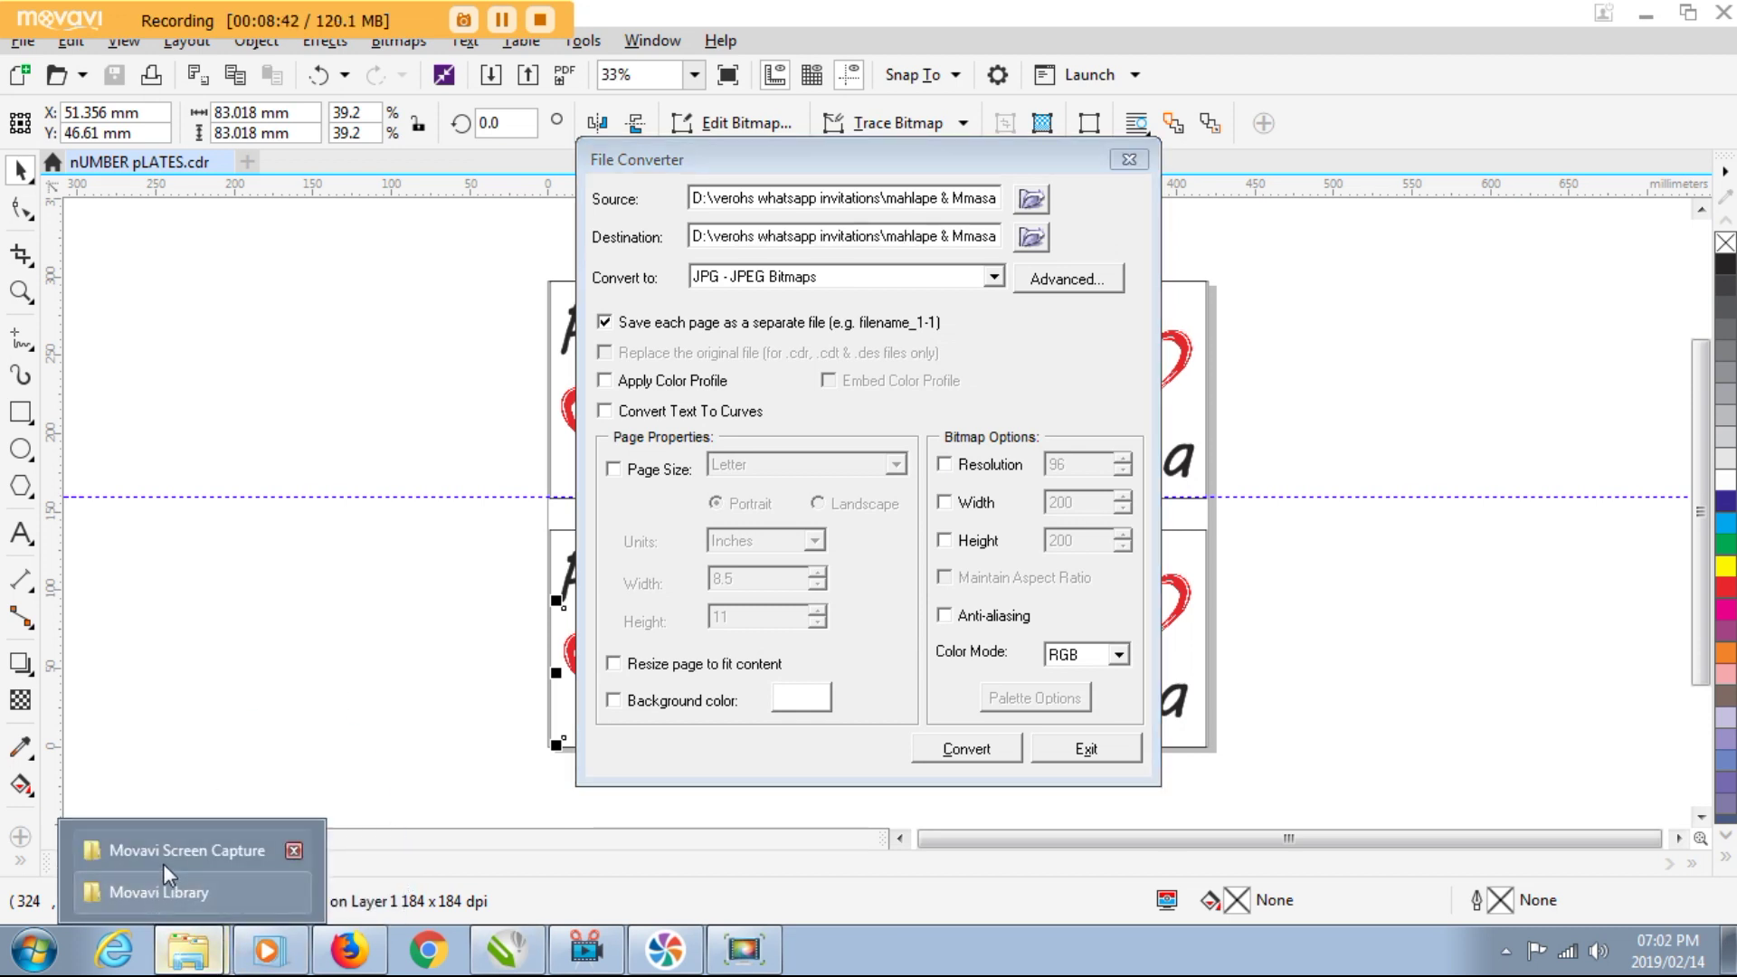
left_click(34, 948)
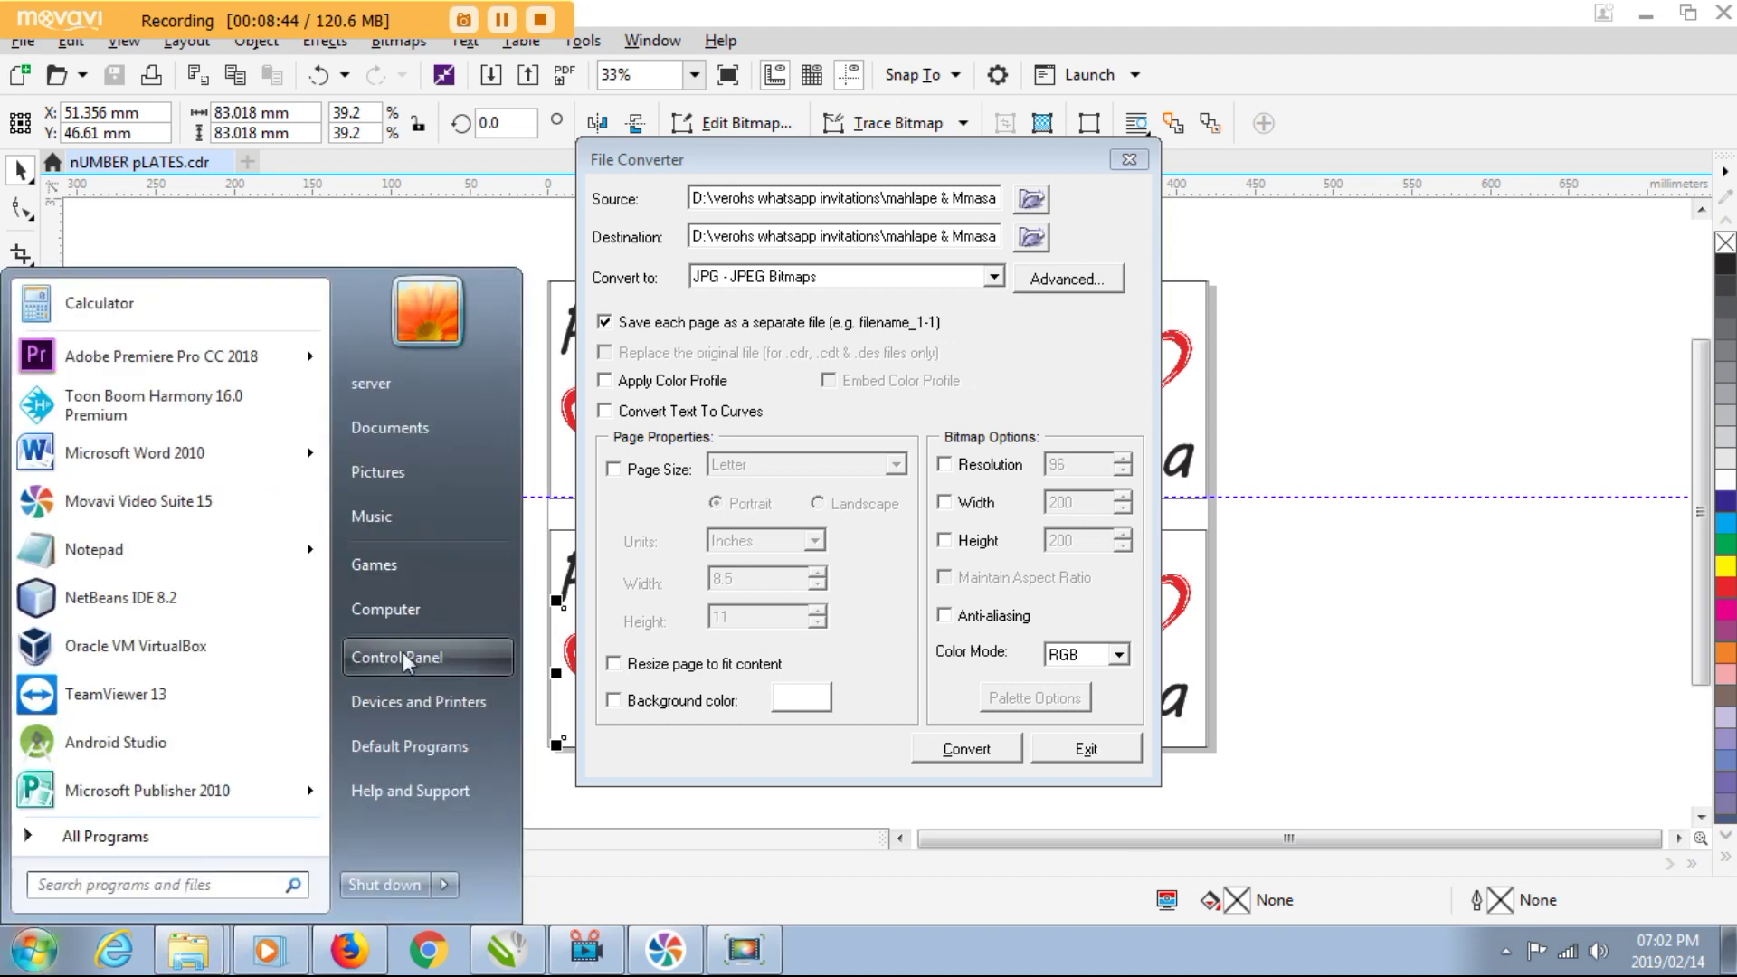
left_click(409, 617)
double_click(705, 252)
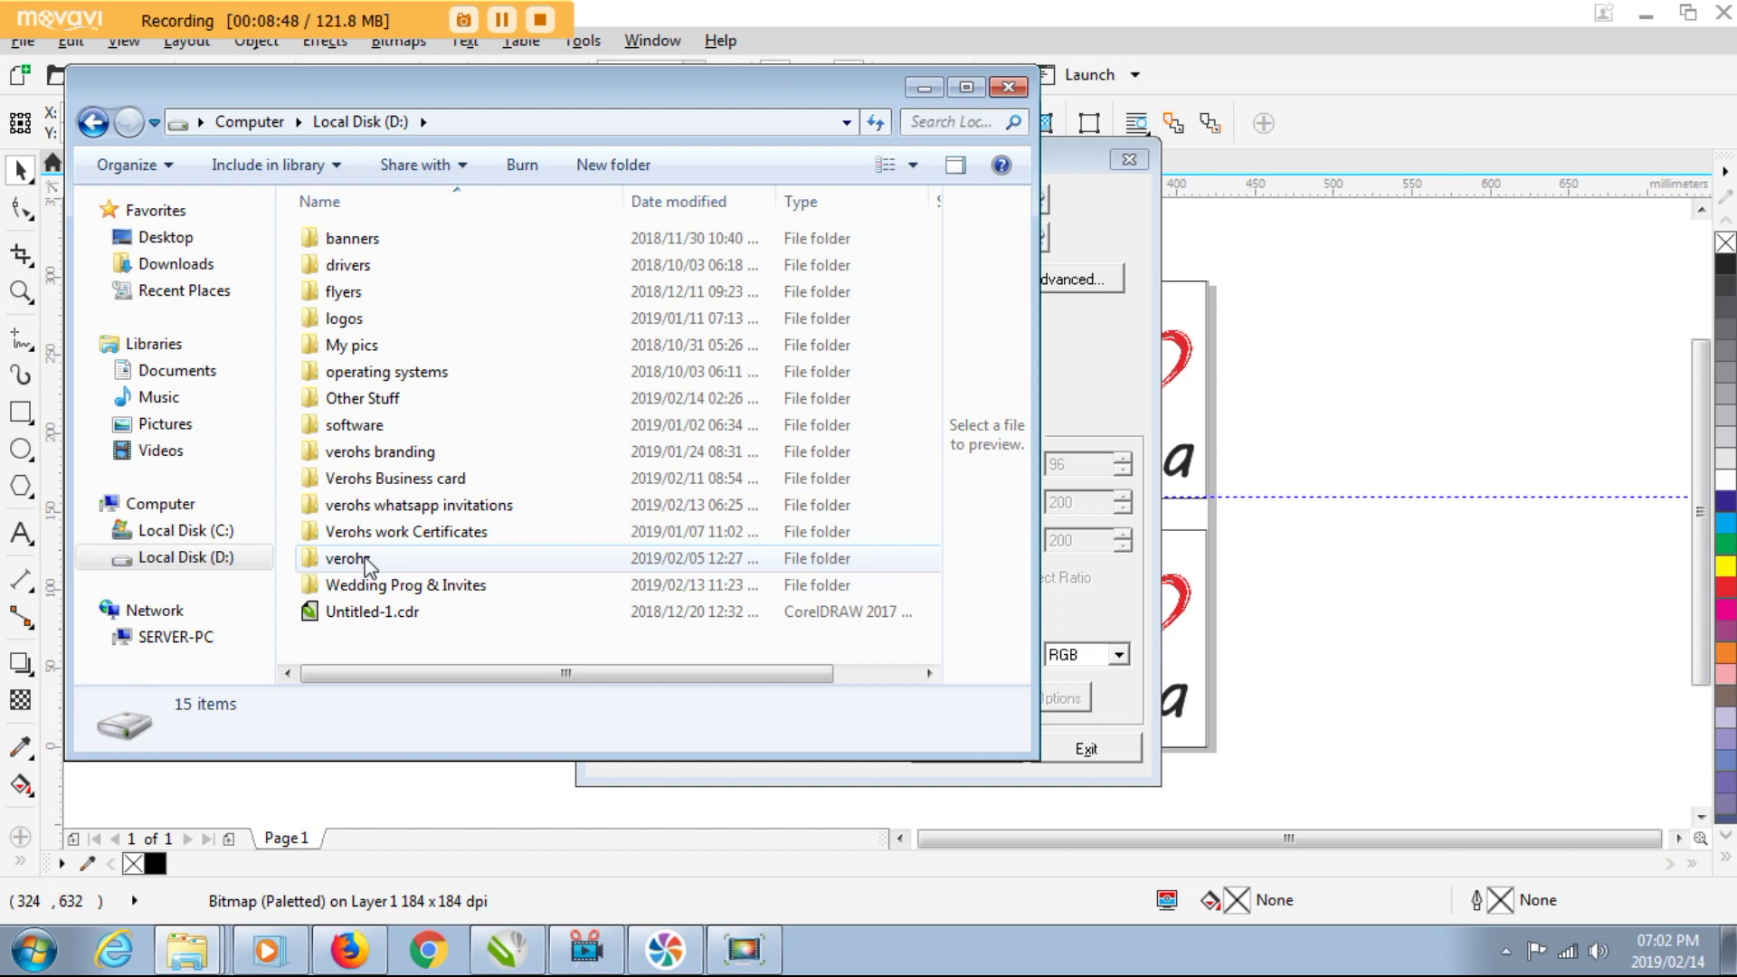
double_click(425, 504)
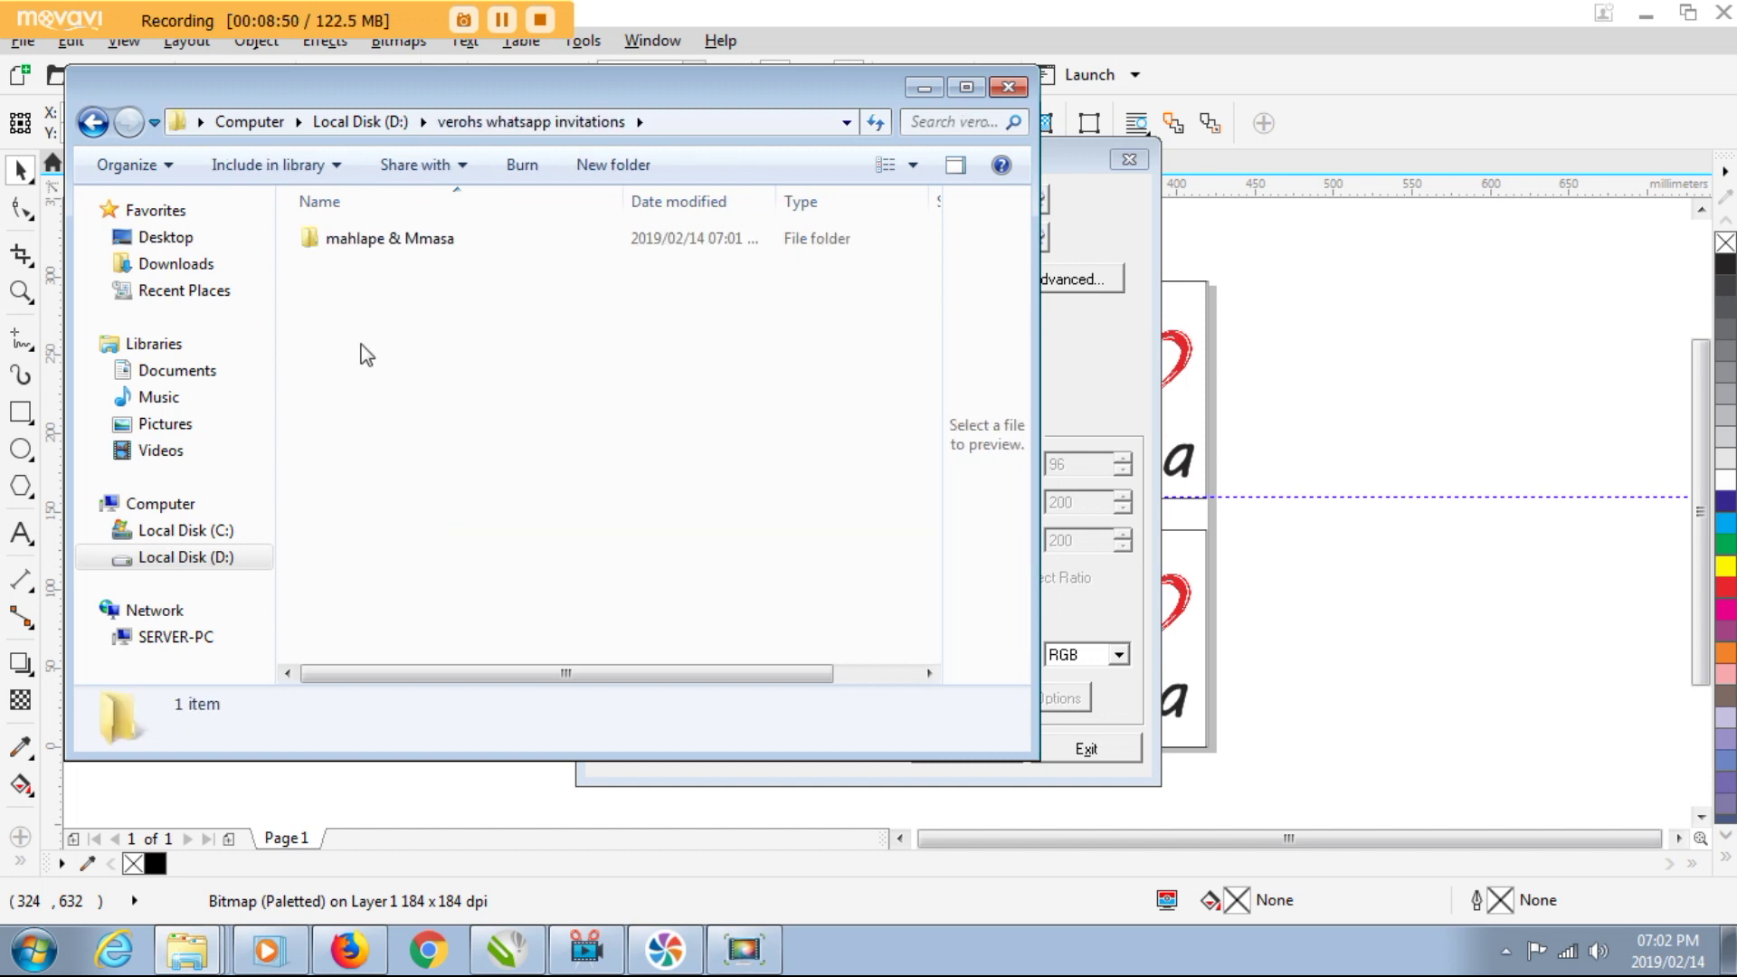
double_click(375, 243)
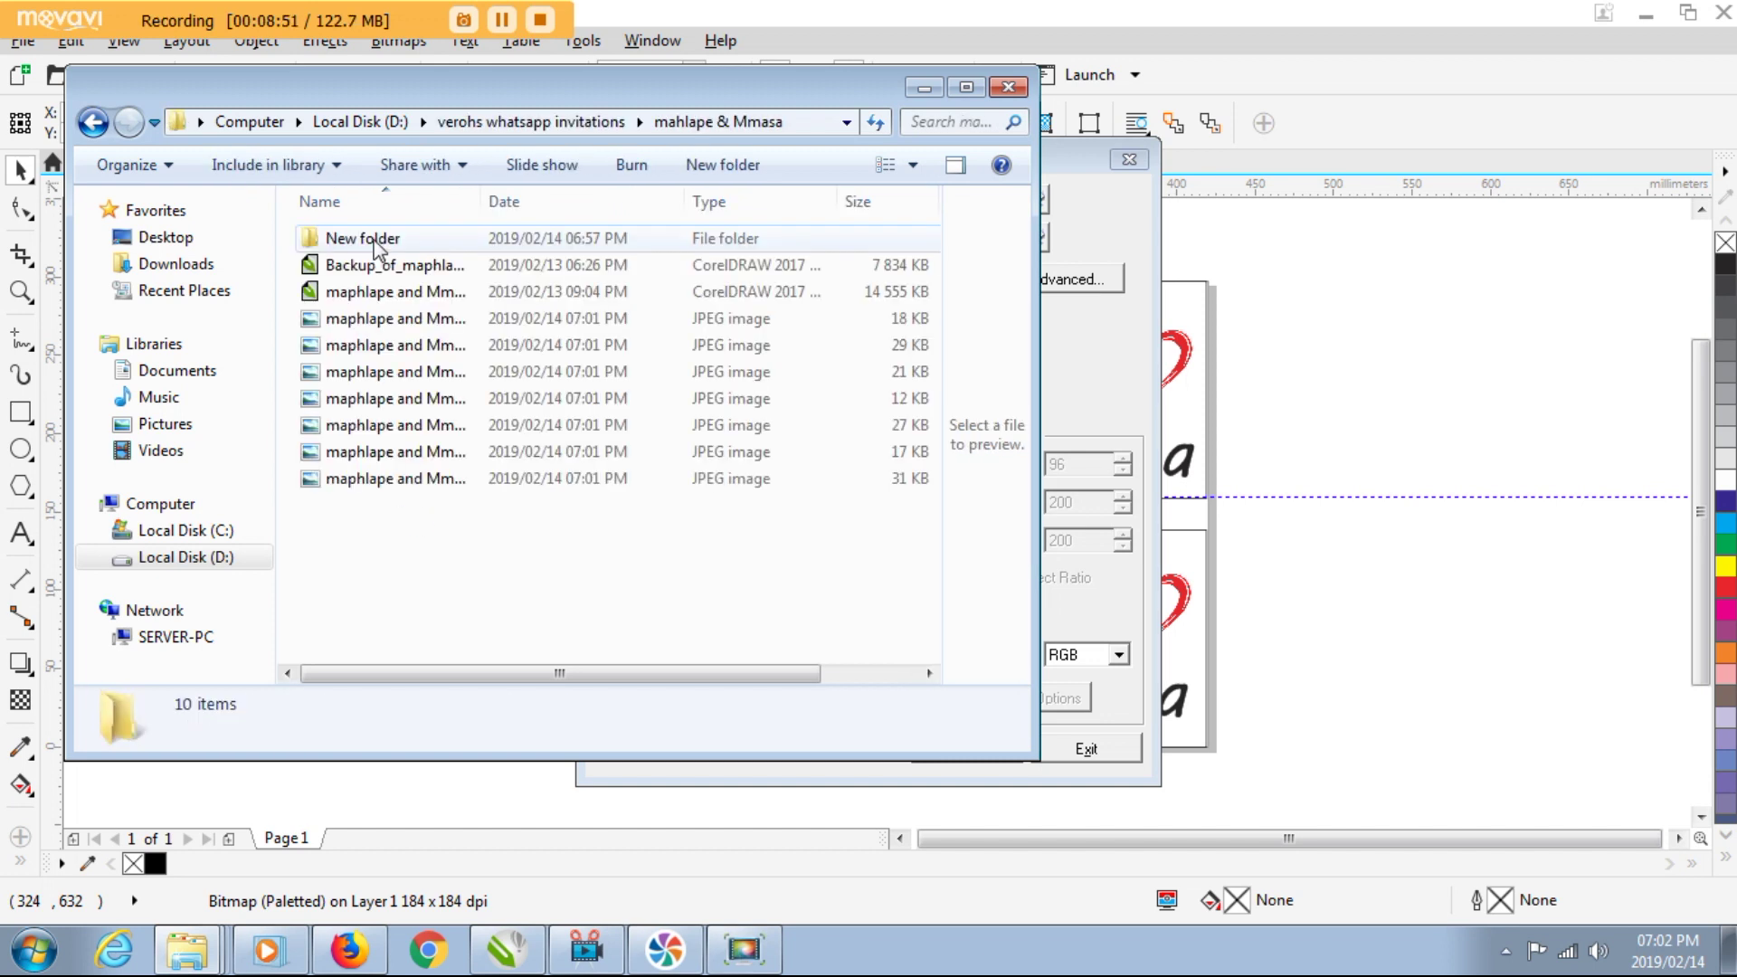
Preview each exported JPEG in the folder one after another, from page 1 to page 7.
left_click(327, 320)
left_click(330, 346)
left_click(339, 373)
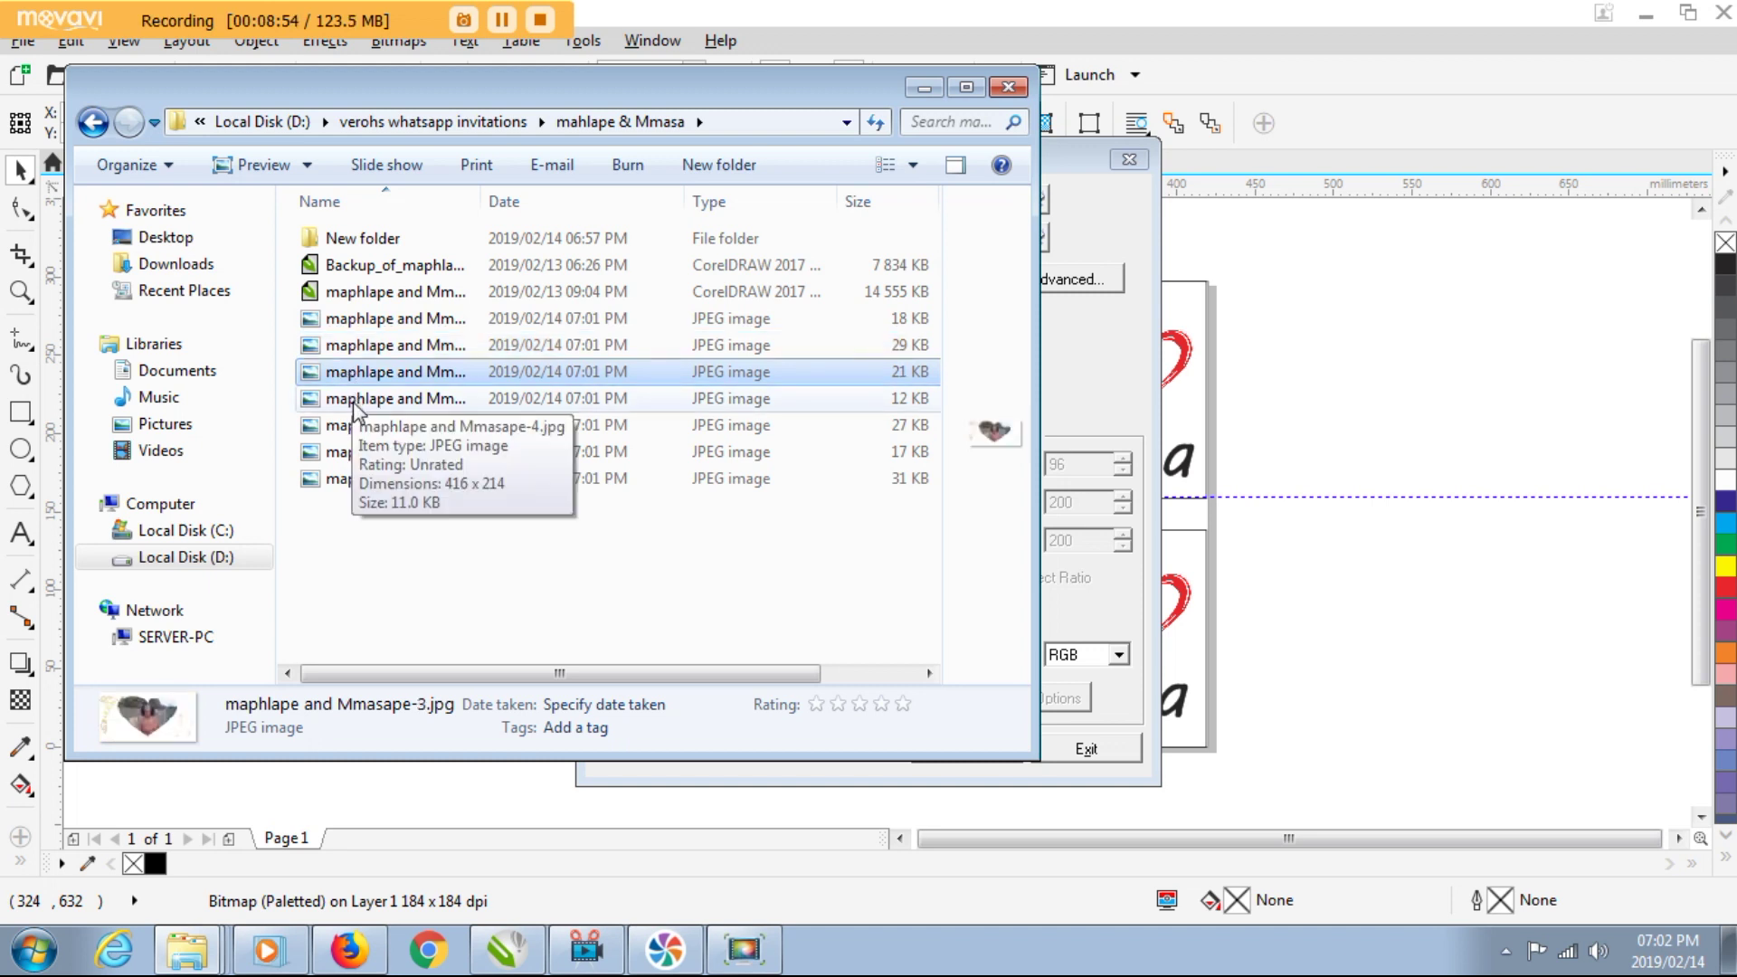
left_click(349, 400)
left_click(359, 426)
left_click(364, 452)
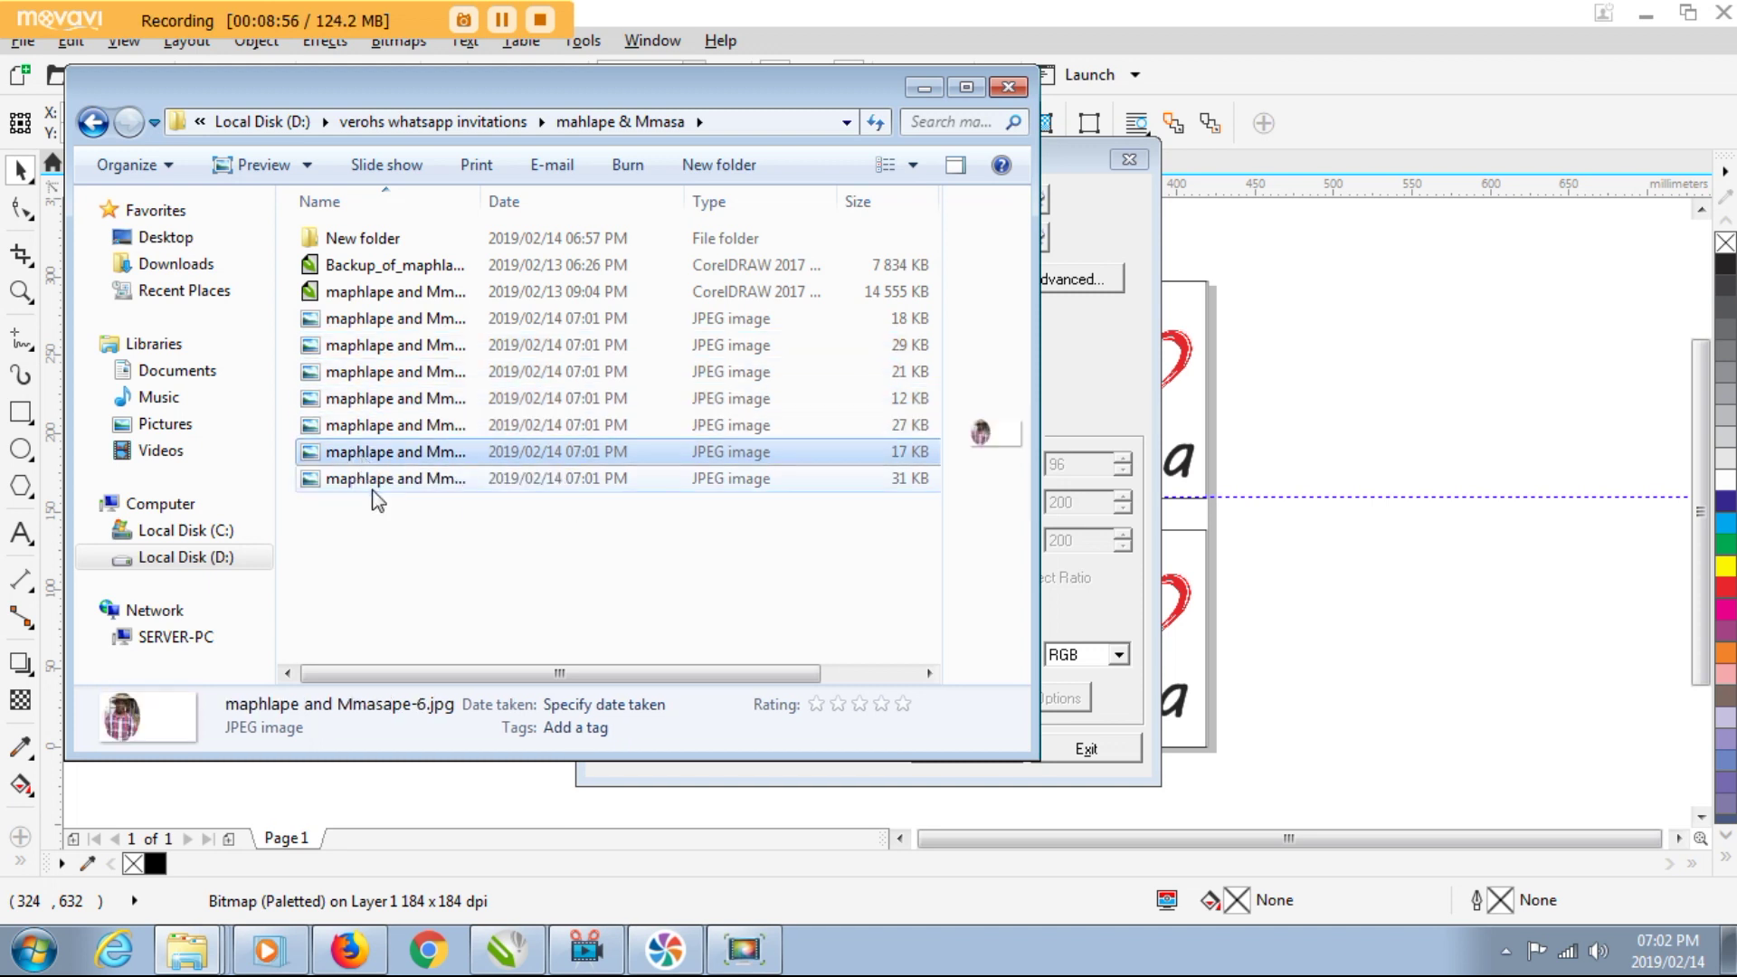
left_click(370, 480)
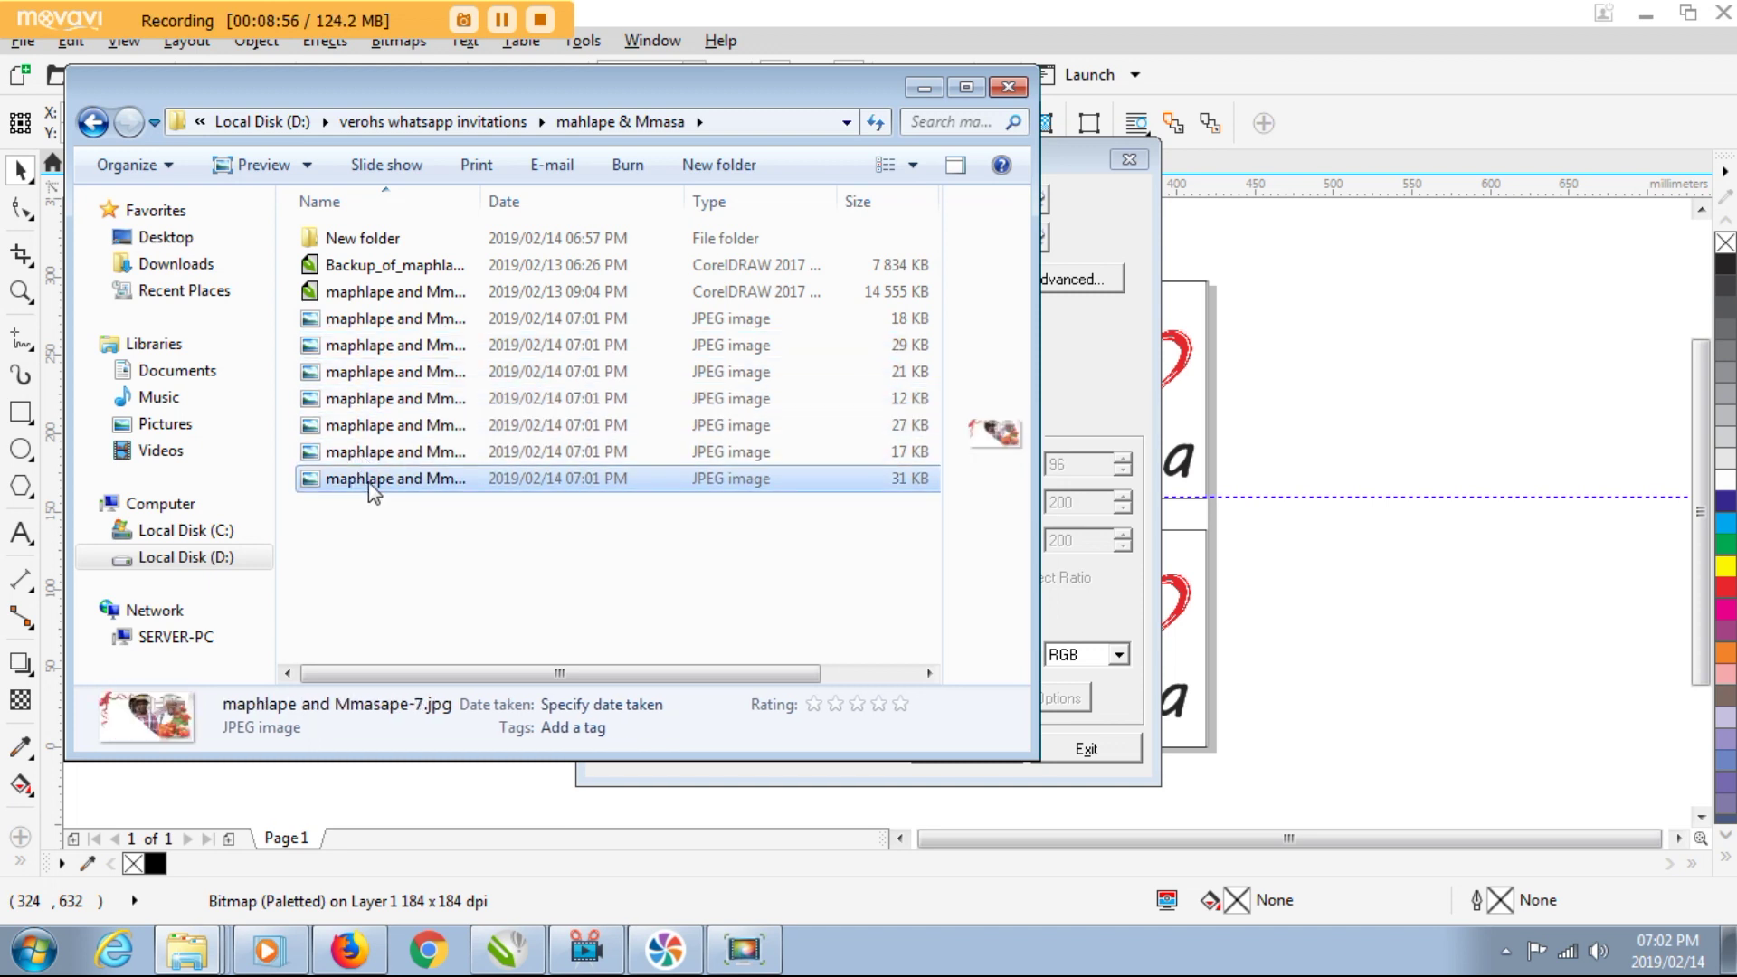
View the exported JPGs of pages 1, 2 and 3 in Windows Photo Viewer, closing each one after inspection.
double_click(366, 327)
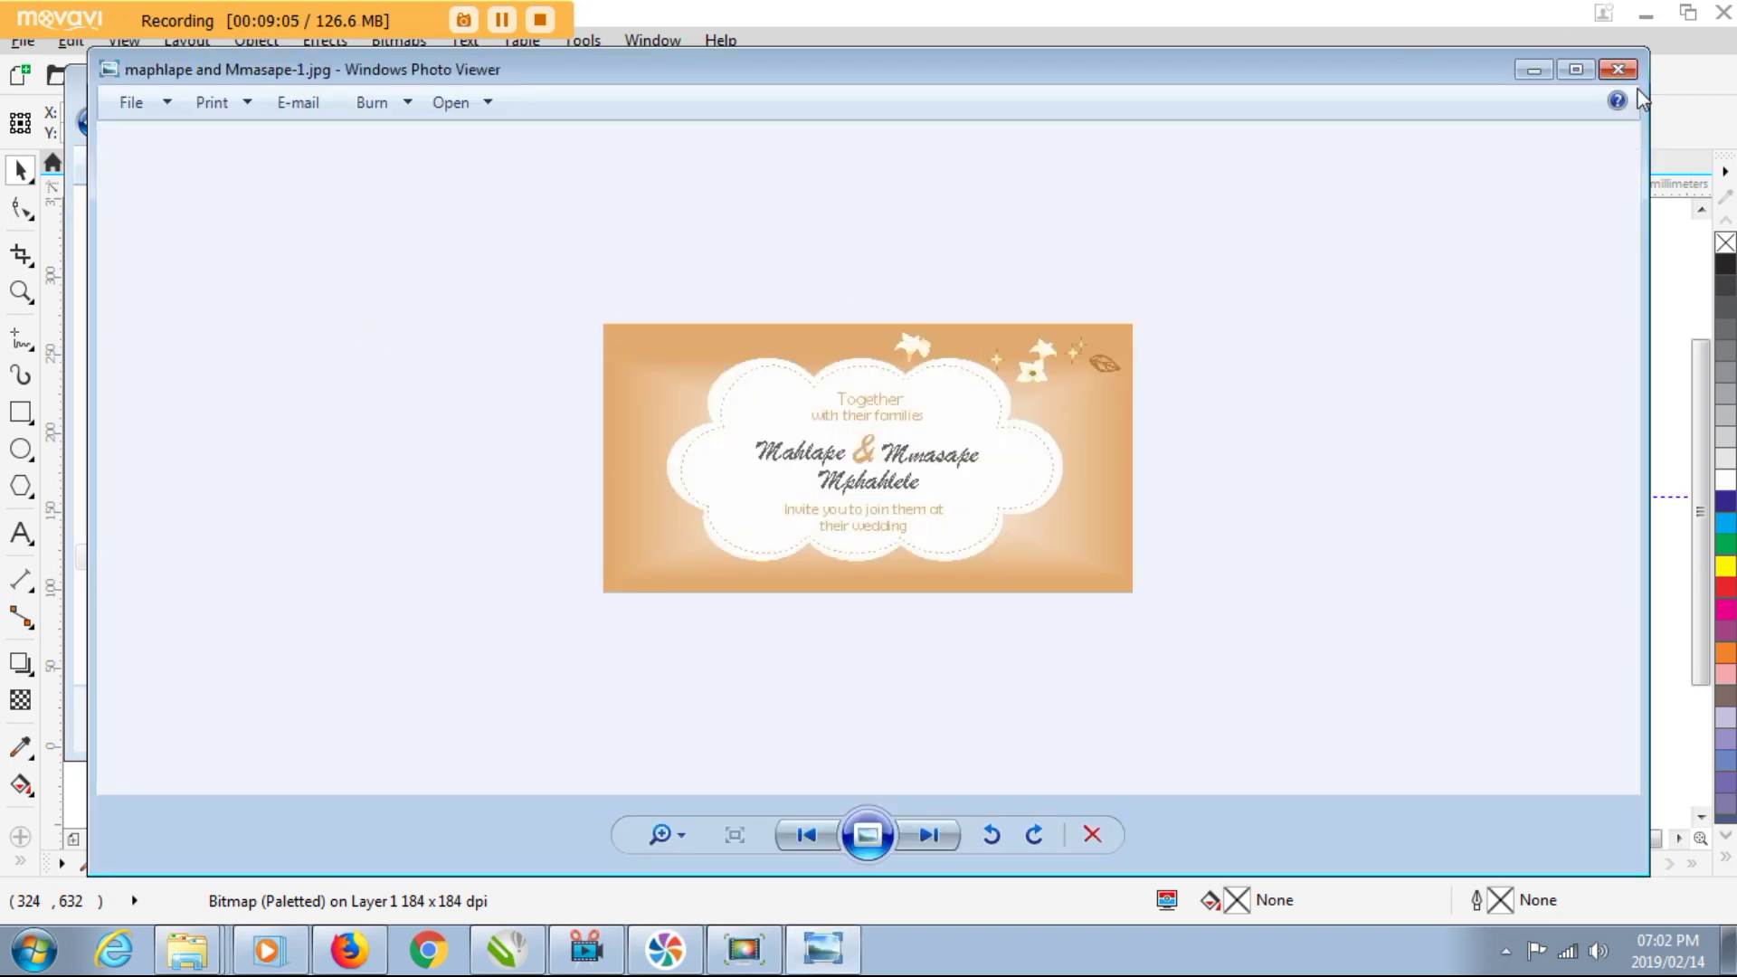
left_click(1619, 69)
double_click(398, 344)
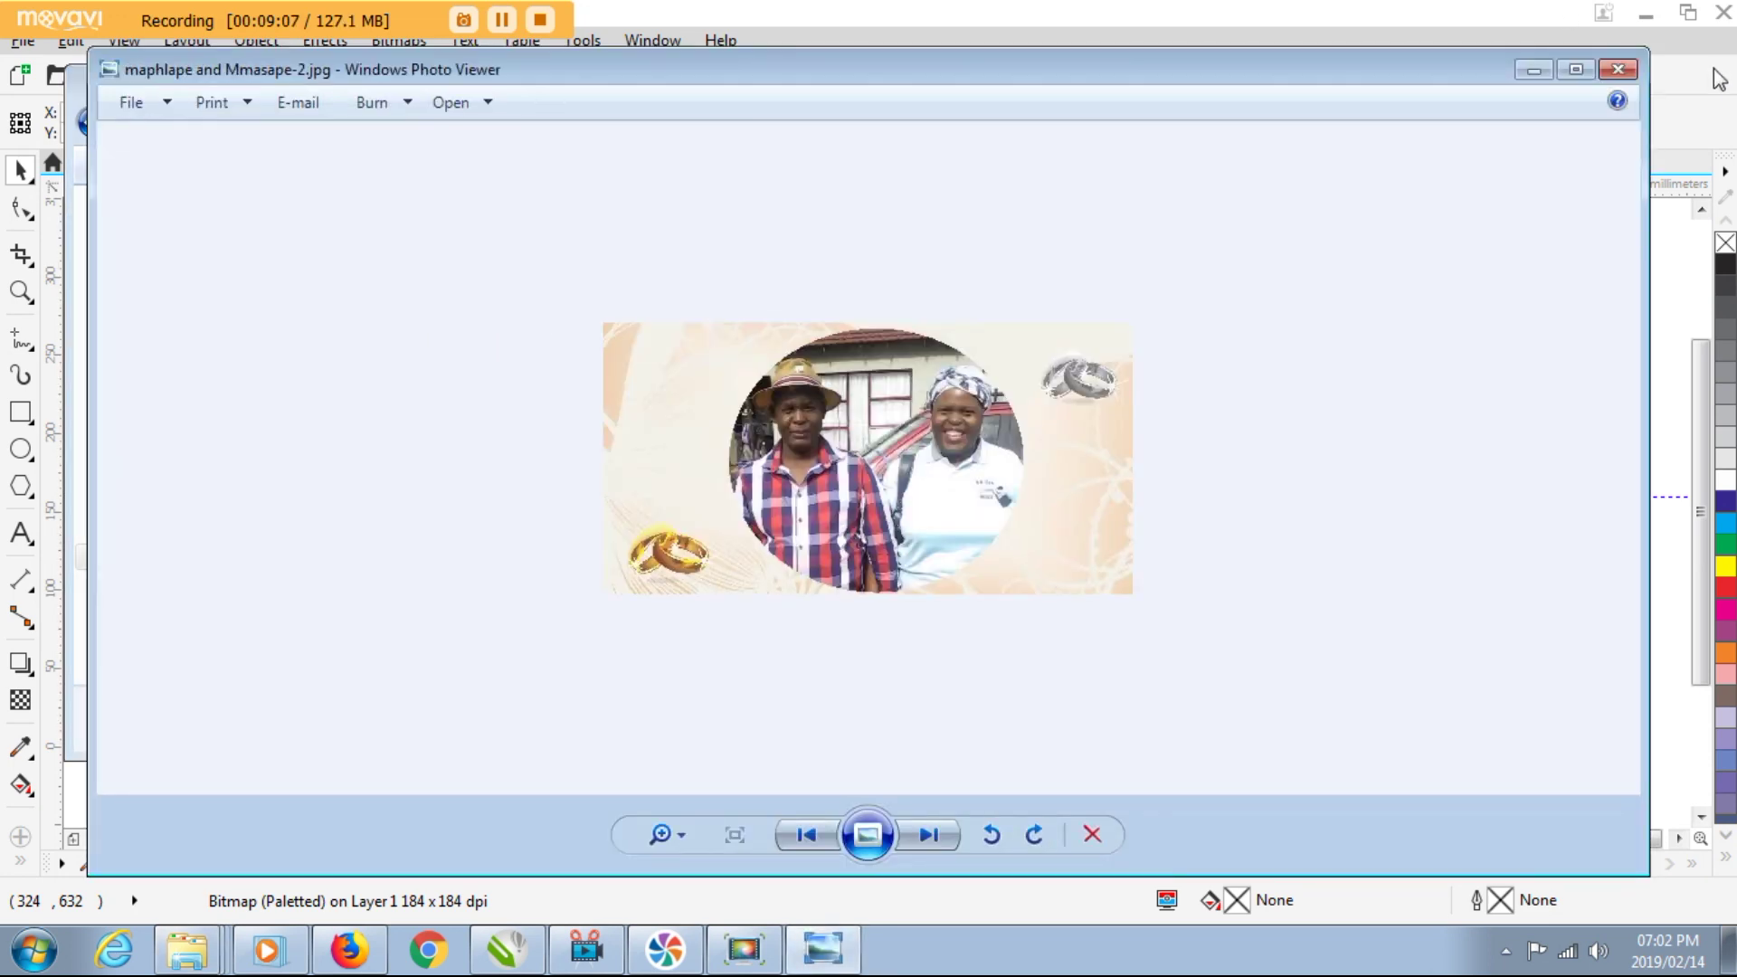
left_click(1628, 70)
double_click(396, 378)
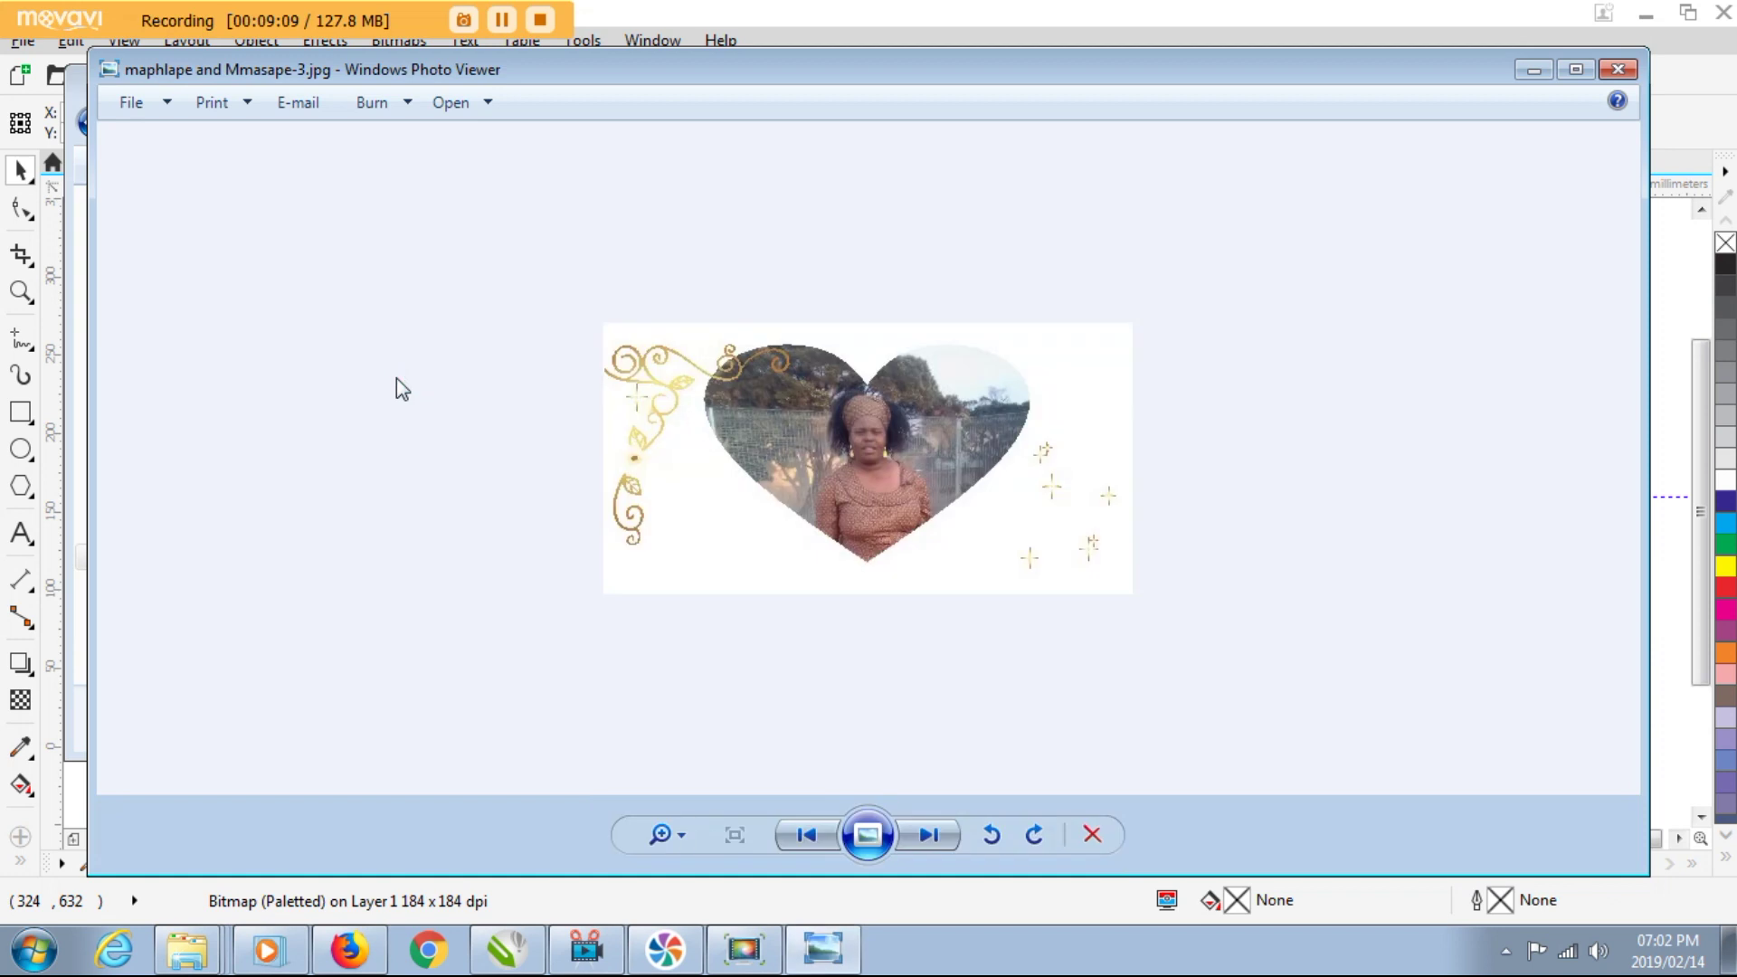
left_click(1619, 69)
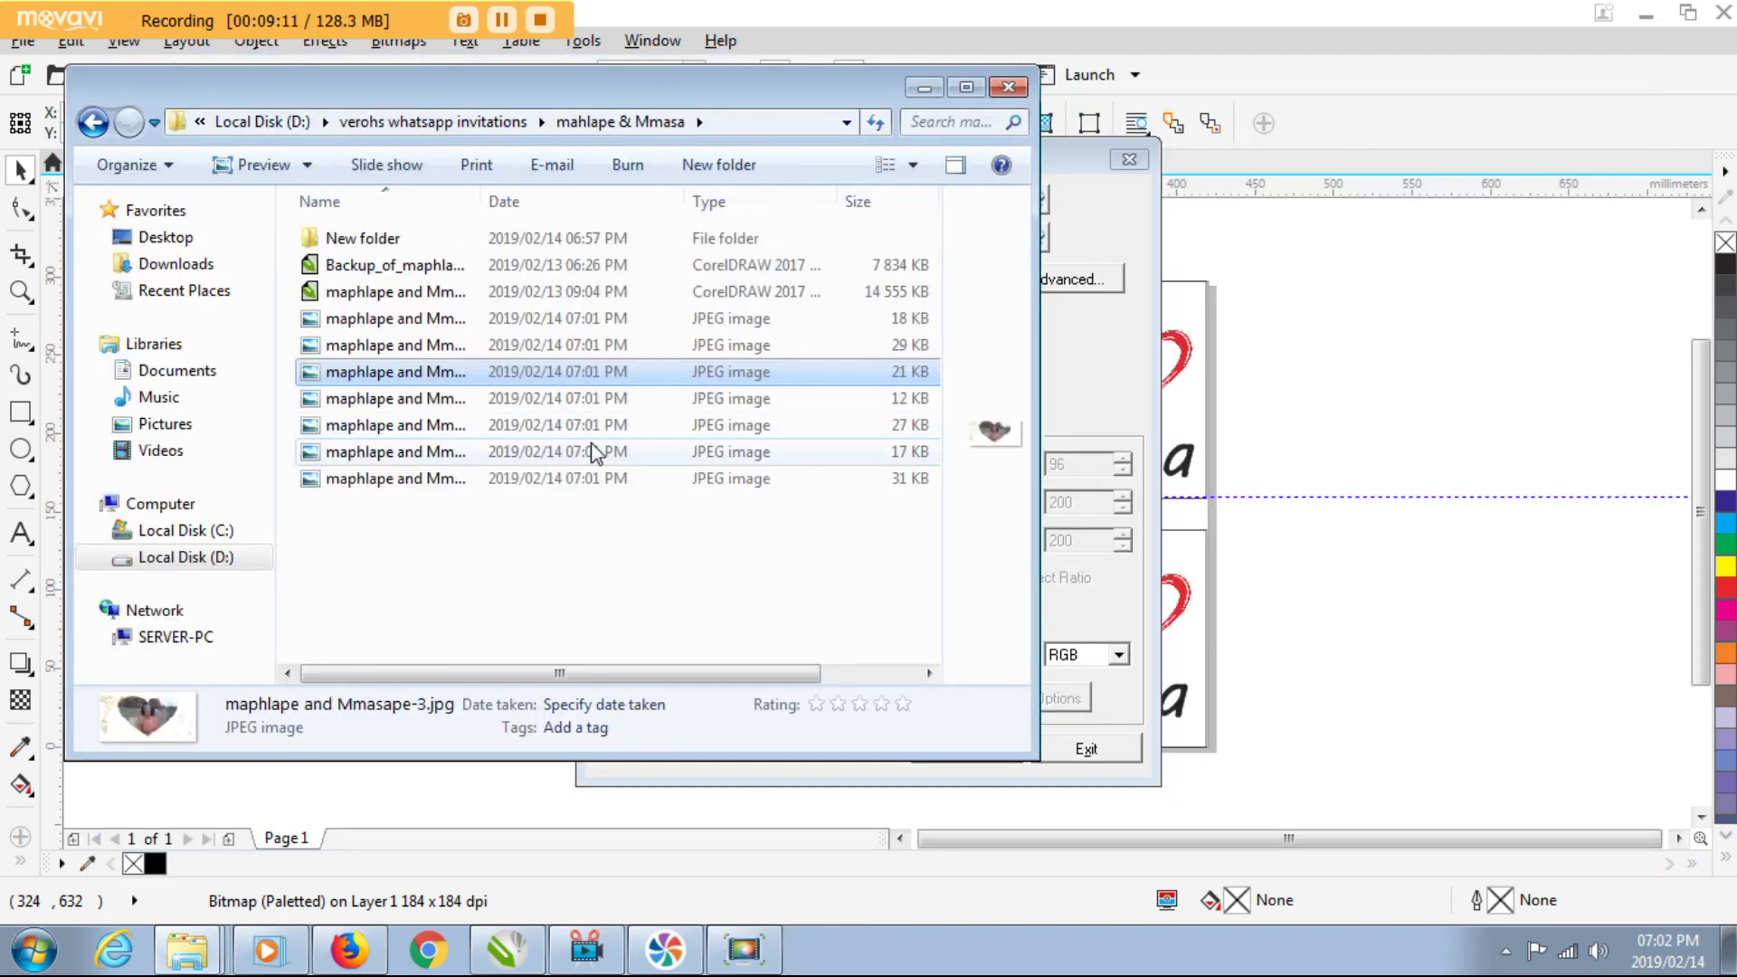